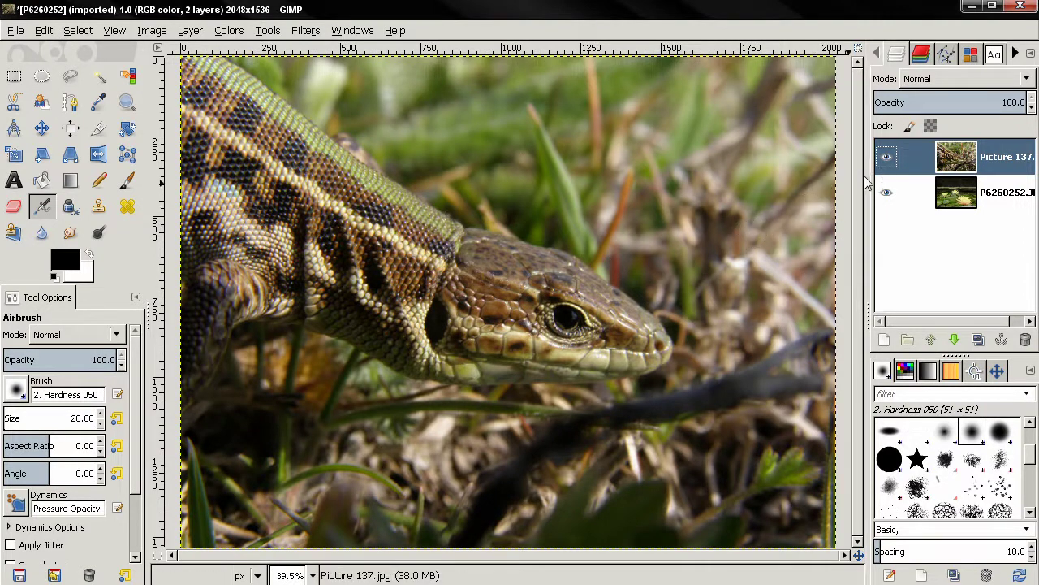
# Toggle the lizard layer's visibility to check the lily photo beneath, leaving it visible
pyautogui.click(886, 158)
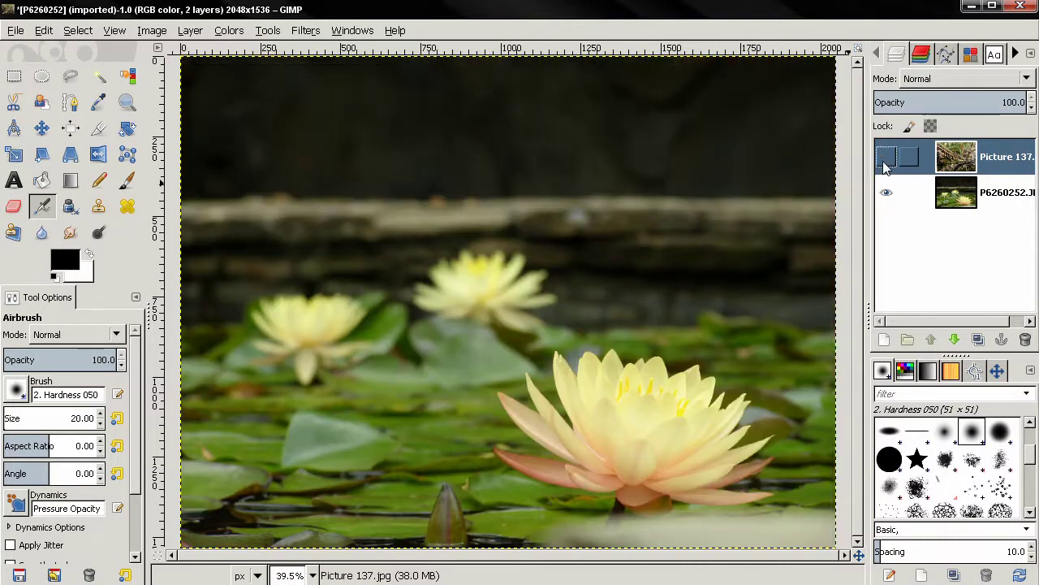
pyautogui.click(886, 158)
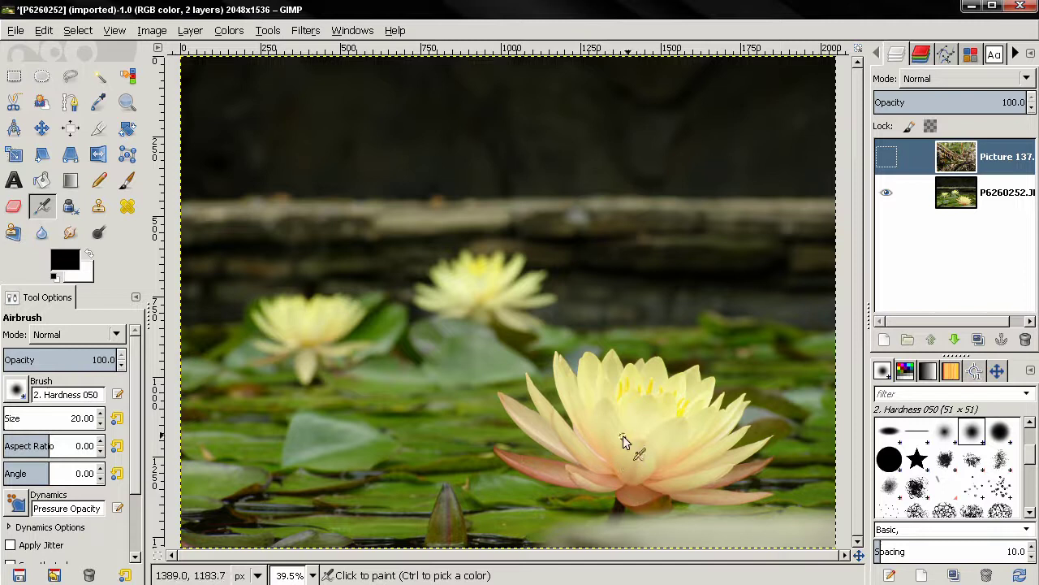
pyautogui.click(886, 157)
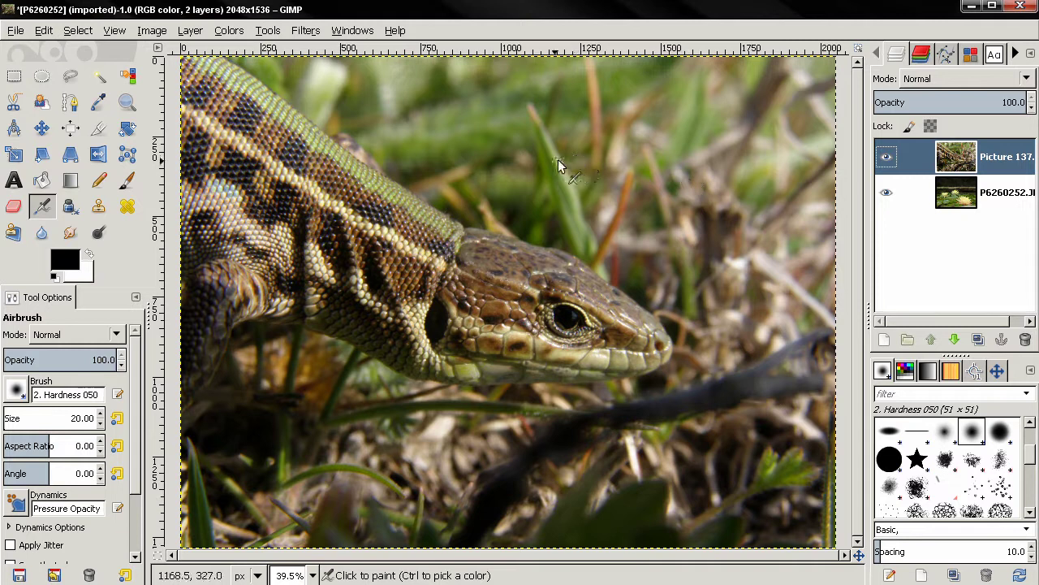
# Resize the canvas width to 2048*2 = 4096 px, leaving transparent space right of the lizard
pyautogui.scroll(-4, 524, 191)
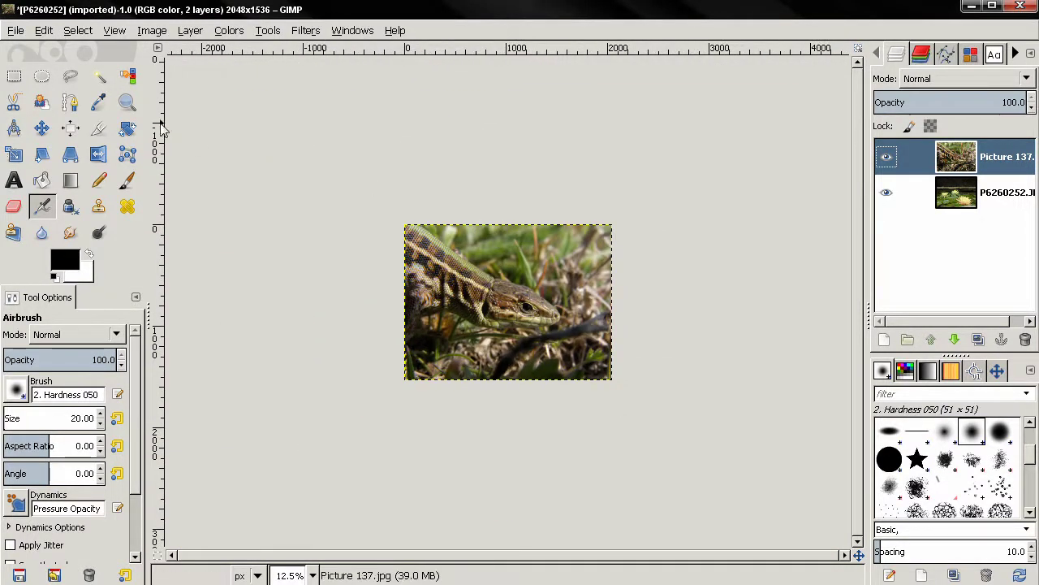
pyautogui.click(152, 30)
pyautogui.click(185, 103)
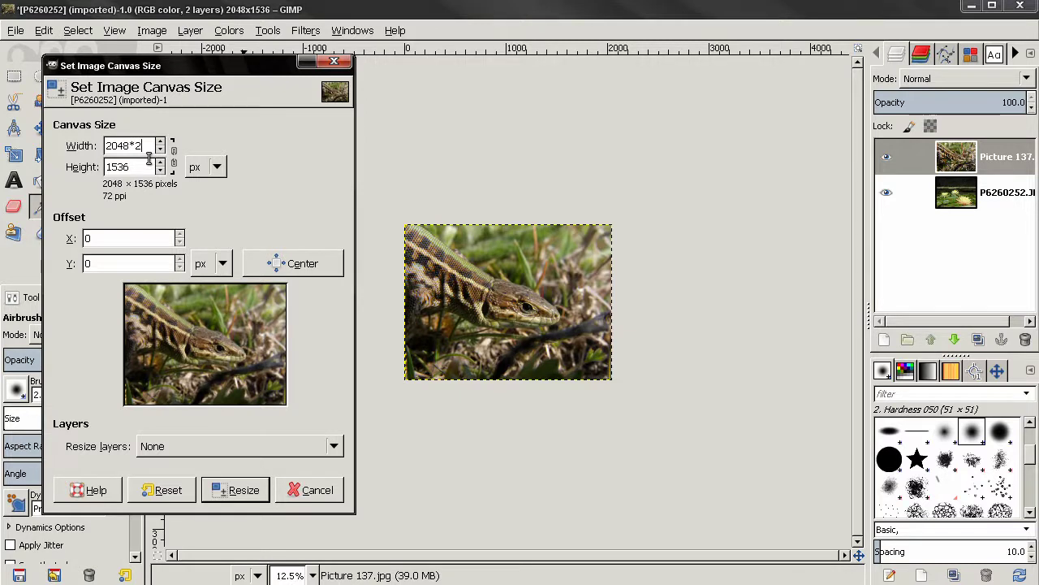
pyautogui.press('Tab')
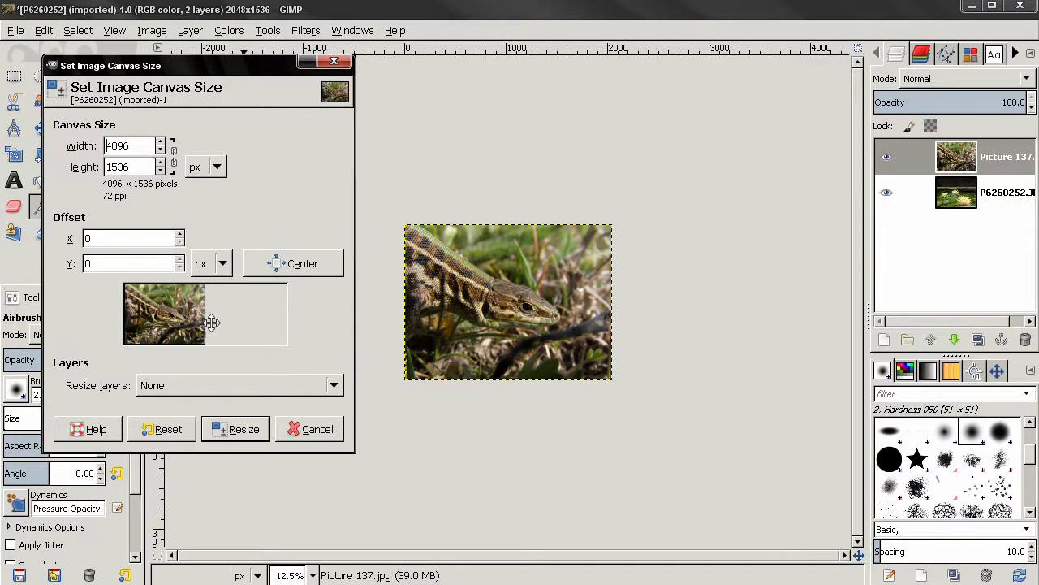
pyautogui.click(232, 430)
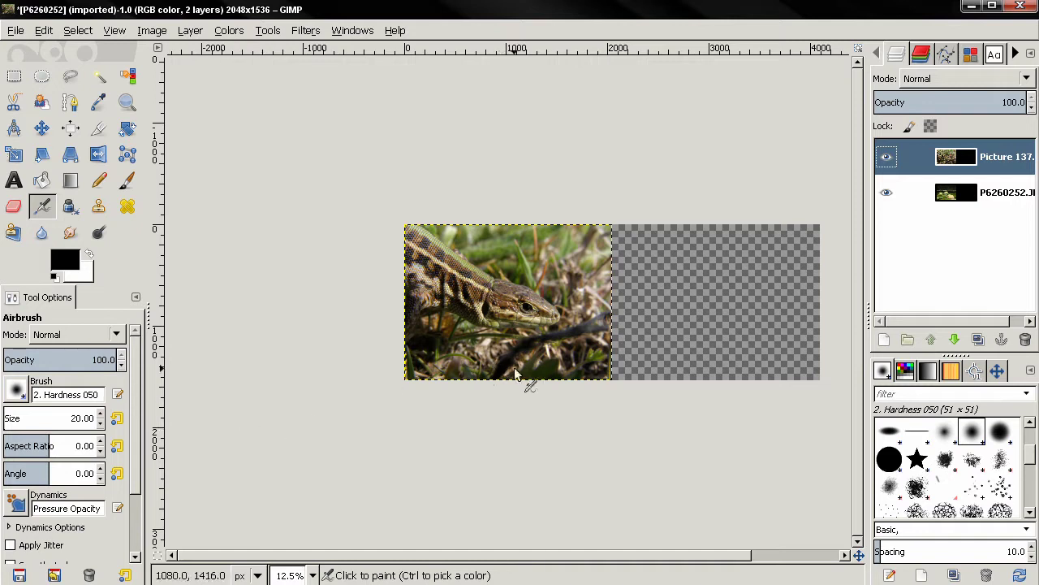
# Lower the lizard layer below the lilies and slide both photos right so they overlap
pyautogui.click(41, 128)
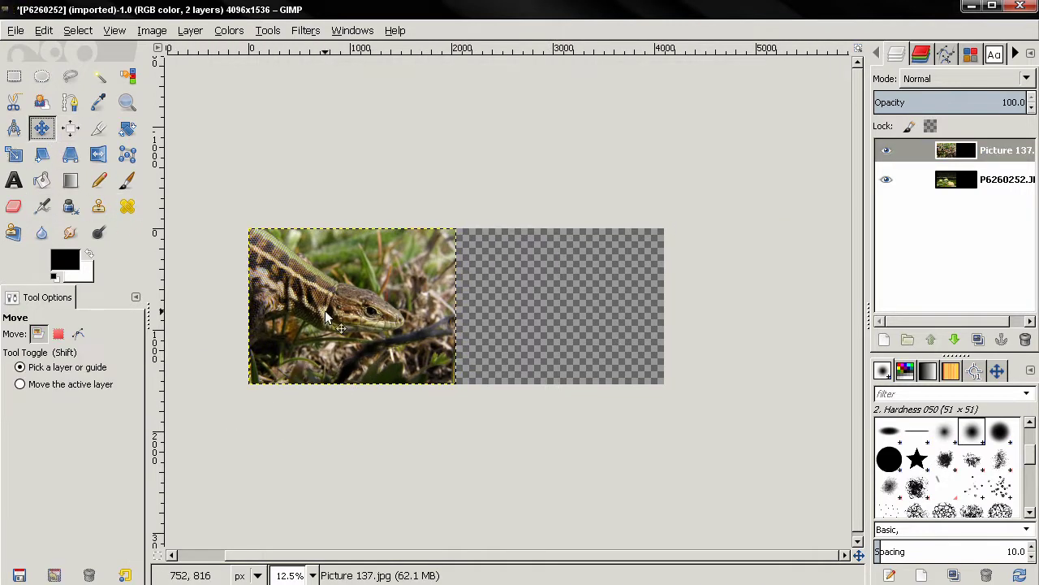
pyautogui.click(909, 150)
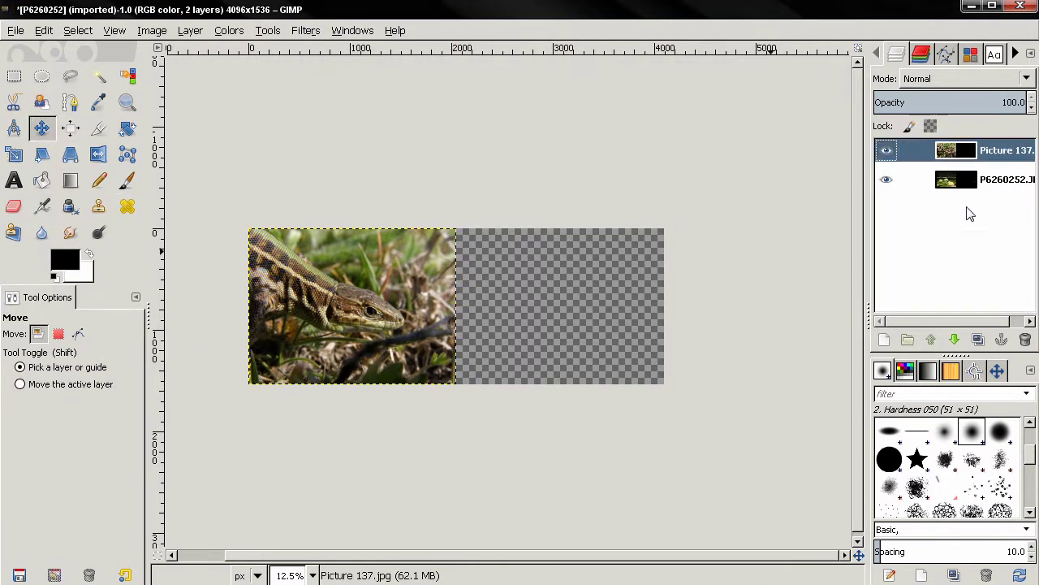
pyautogui.click(955, 340)
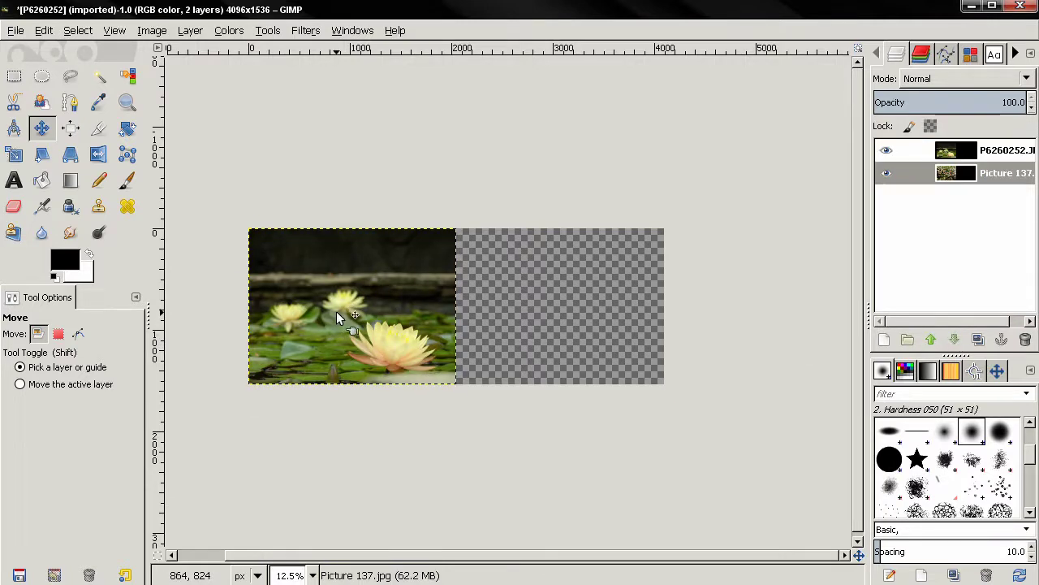
pyautogui.press('ctrl')
pyautogui.moveTo(371, 311); pyautogui.dragTo(519, 311)
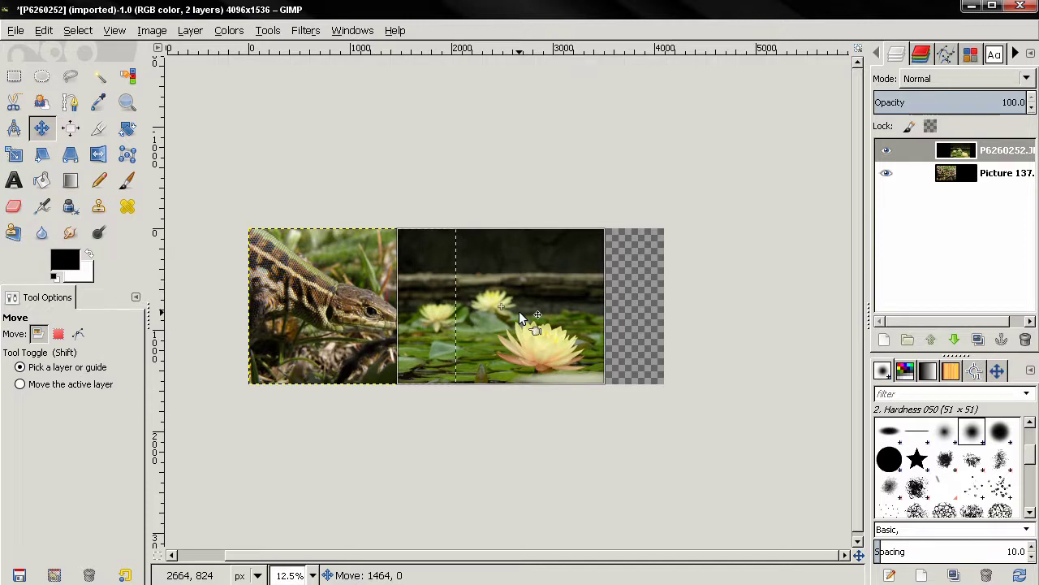
pyautogui.moveTo(518, 311); pyautogui.dragTo(538, 313)
pyautogui.press('pagedown')
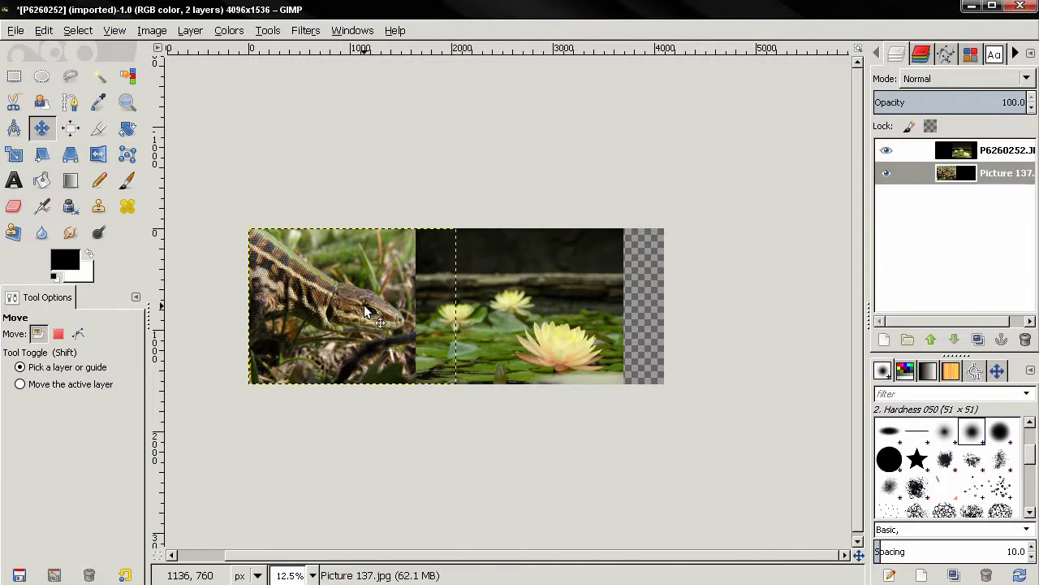
pyautogui.moveTo(364, 305); pyautogui.dragTo(446, 312)
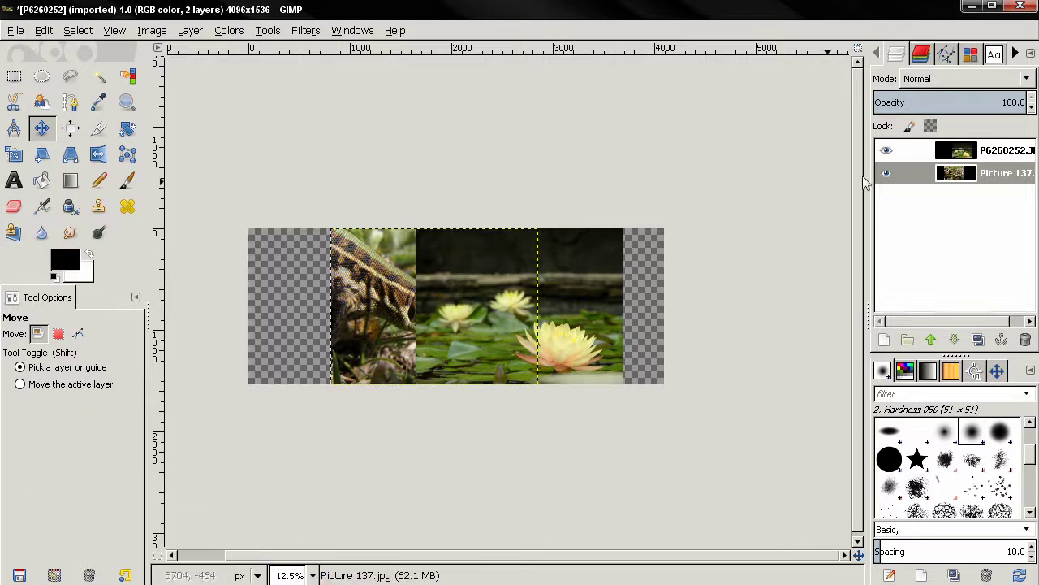
# Add a layer mask to the water-lily layer
pyautogui.click(950, 156)
pyautogui.rightClick(948, 155)
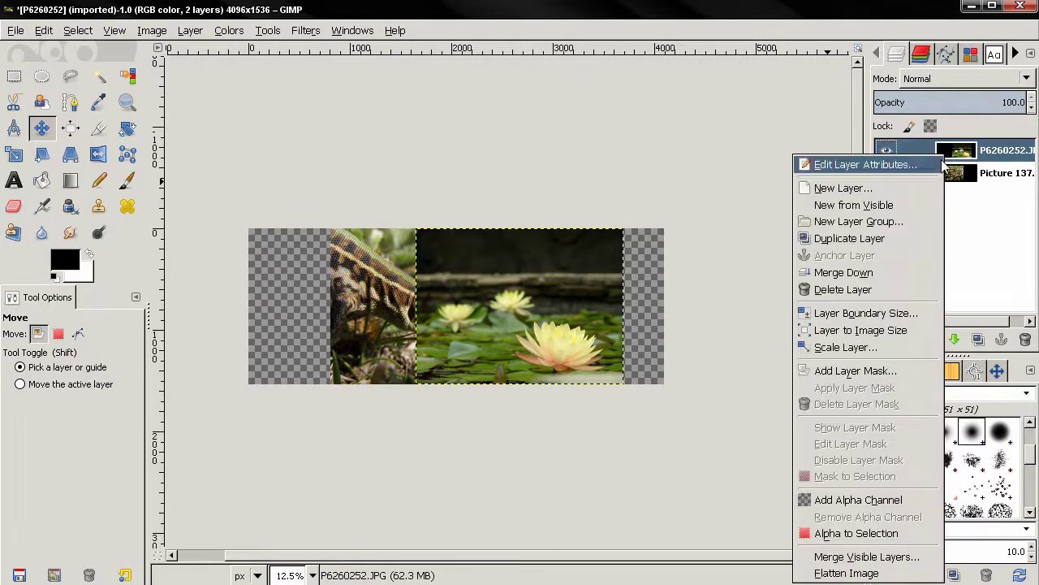
pyautogui.click(857, 372)
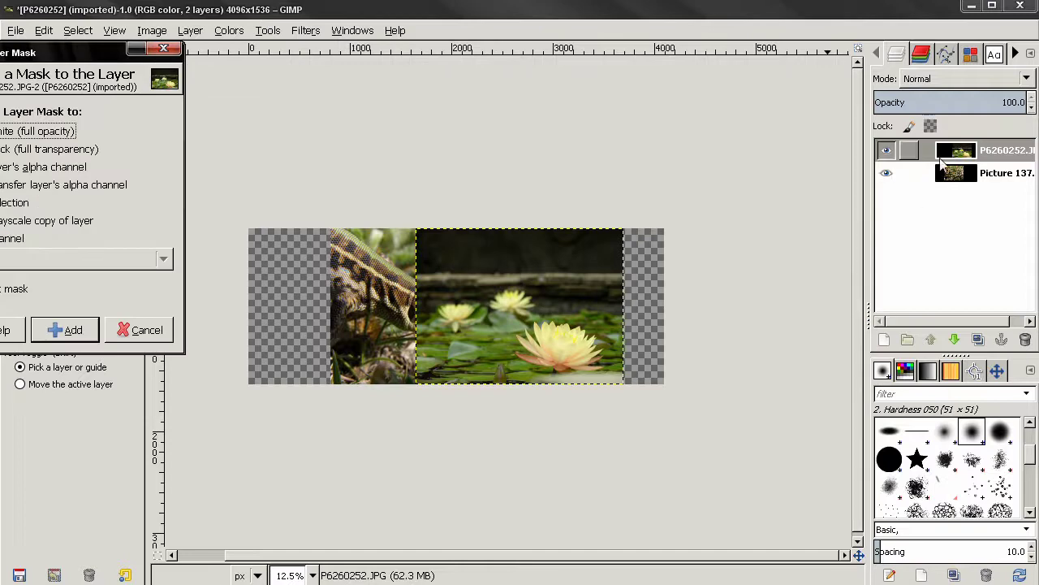
pyautogui.click(67, 331)
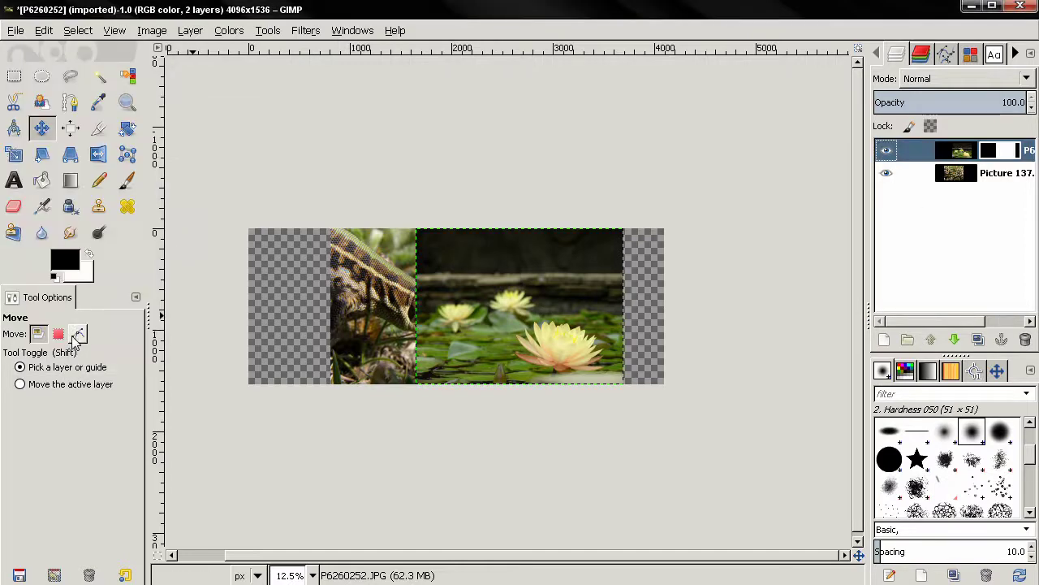
# Drag a black-to-white gradient across the lily layer's mask from its left edge
pyautogui.click(70, 180)
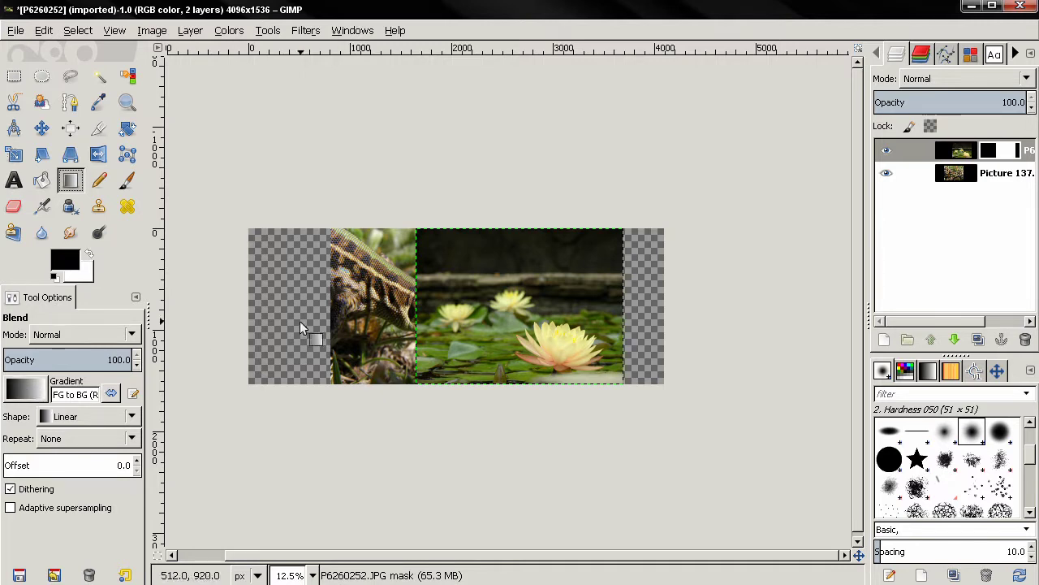
pyautogui.moveTo(416, 314); pyautogui.dragTo(512, 315)
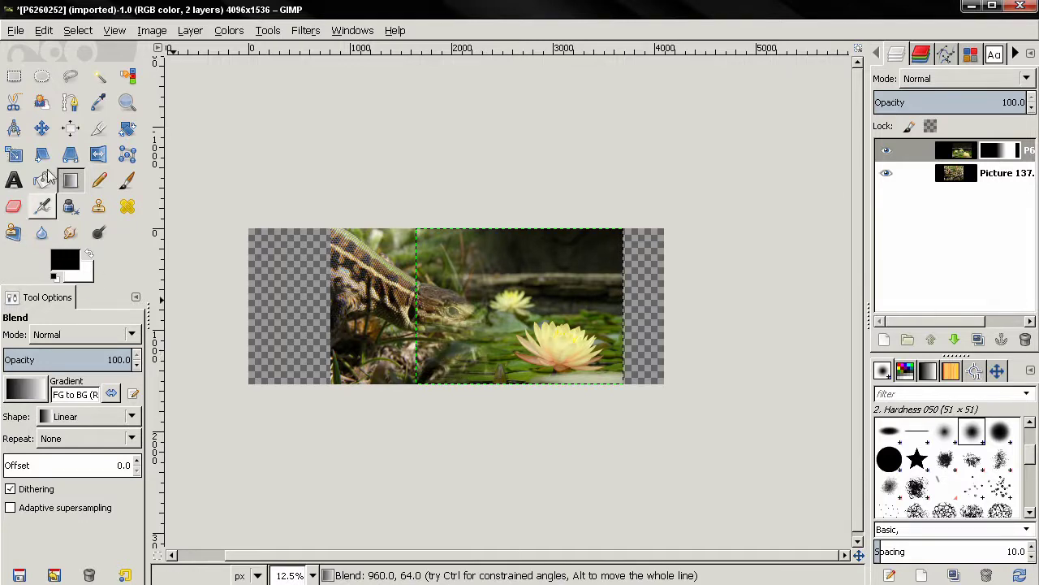
# Paint black on the lily mask with a size-199 brush to reveal the lizard's head and chin
pyautogui.click(127, 179)
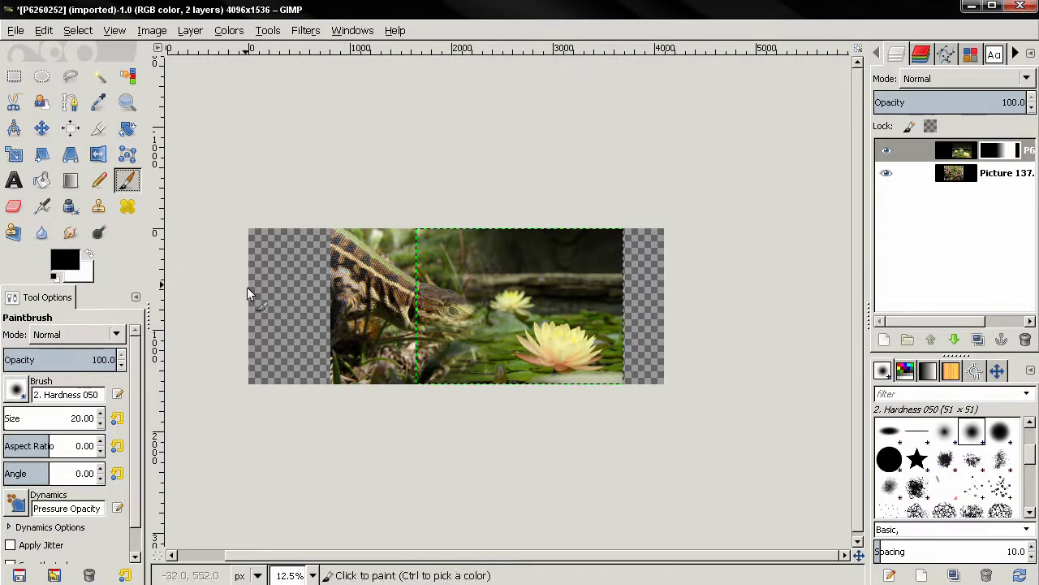
pyautogui.moveTo(10, 420); pyautogui.dragTo(107, 422)
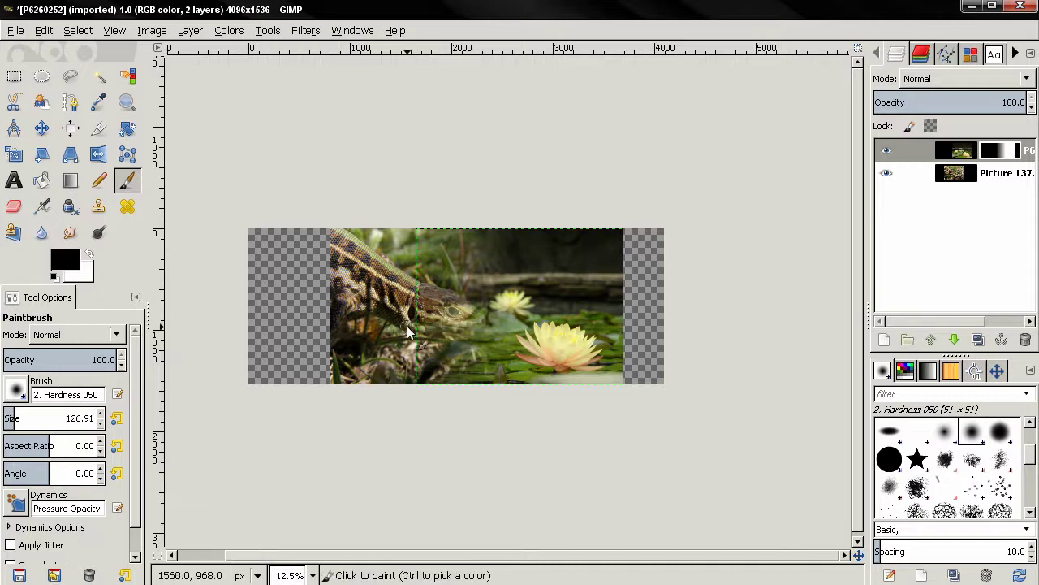
pyautogui.keyDown('ctrl'); pyautogui.scroll(2, 417, 316); pyautogui.keyUp('ctrl')
pyautogui.moveTo(366, 310); pyautogui.dragTo(382, 314)
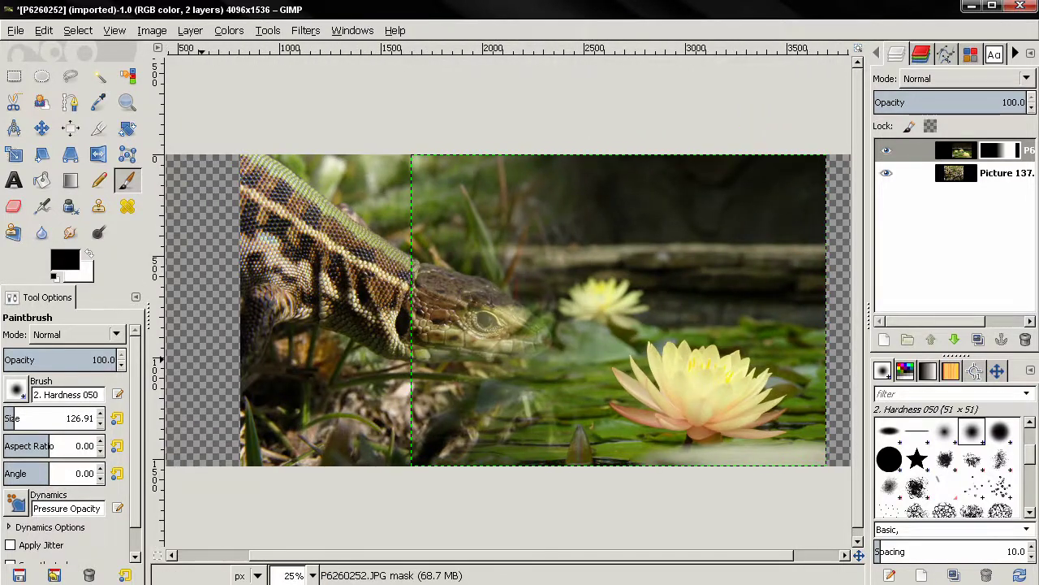
pyautogui.moveTo(29, 419); pyautogui.dragTo(20, 419)
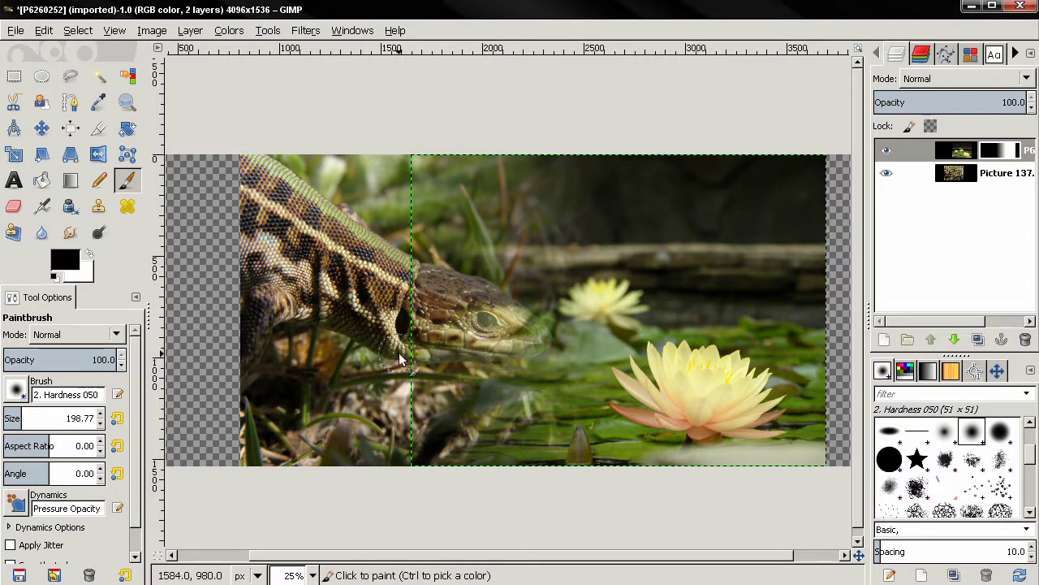
pyautogui.moveTo(399, 358)
pyautogui.mouseDown()
pyautogui.moveTo(543, 347)
pyautogui.moveTo(523, 345)
pyautogui.moveTo(498, 316)
pyautogui.moveTo(458, 310)
pyautogui.moveTo(536, 338)
pyautogui.moveTo(507, 312)
pyautogui.moveTo(411, 274)
pyautogui.moveTo(413, 287)
pyautogui.moveTo(450, 287)
pyautogui.moveTo(489, 306)
pyautogui.moveTo(404, 272)
pyautogui.moveTo(509, 315)
pyautogui.moveTo(536, 344)
pyautogui.moveTo(408, 354)
pyautogui.moveTo(423, 295)
pyautogui.moveTo(434, 326)
pyautogui.mouseUp()
pyautogui.click(1007, 152)
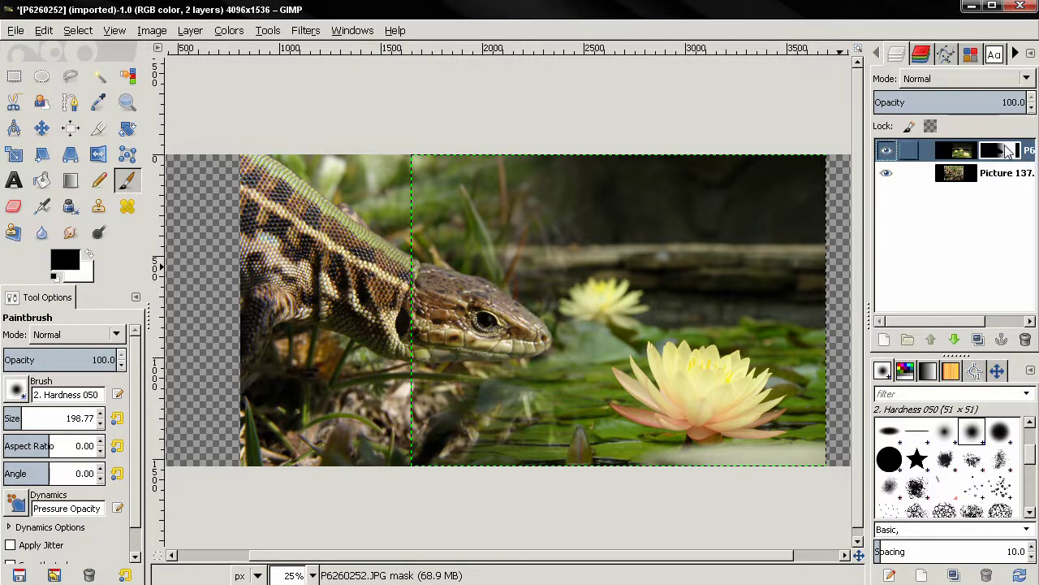
pyautogui.moveTo(427, 286)
pyautogui.mouseDown()
pyautogui.moveTo(532, 342)
pyautogui.moveTo(409, 347)
pyautogui.mouseUp()
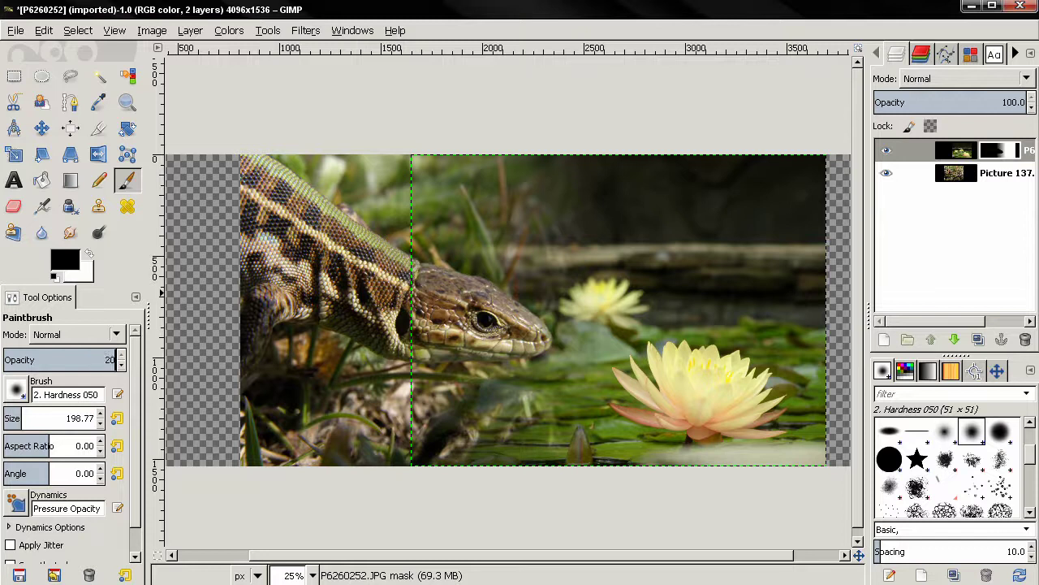
# Soften the blend edge with white at 20% brush opacity, then flatten the image
pyautogui.press('Return')
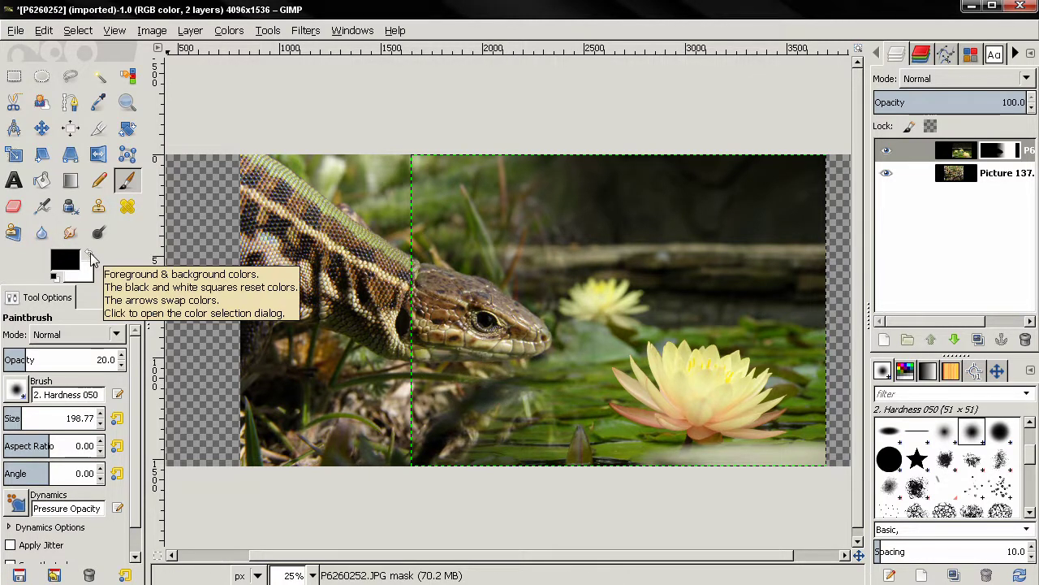
pyautogui.click(90, 254)
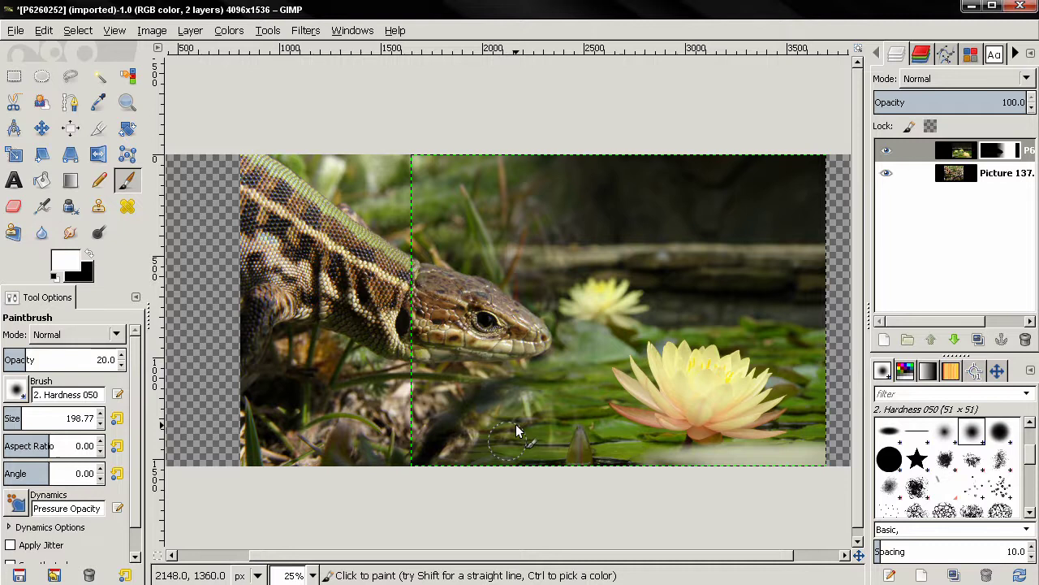
pyautogui.moveTo(515, 424)
pyautogui.mouseDown()
pyautogui.moveTo(411, 420)
pyautogui.moveTo(406, 409)
pyautogui.moveTo(369, 400)
pyautogui.mouseUp()
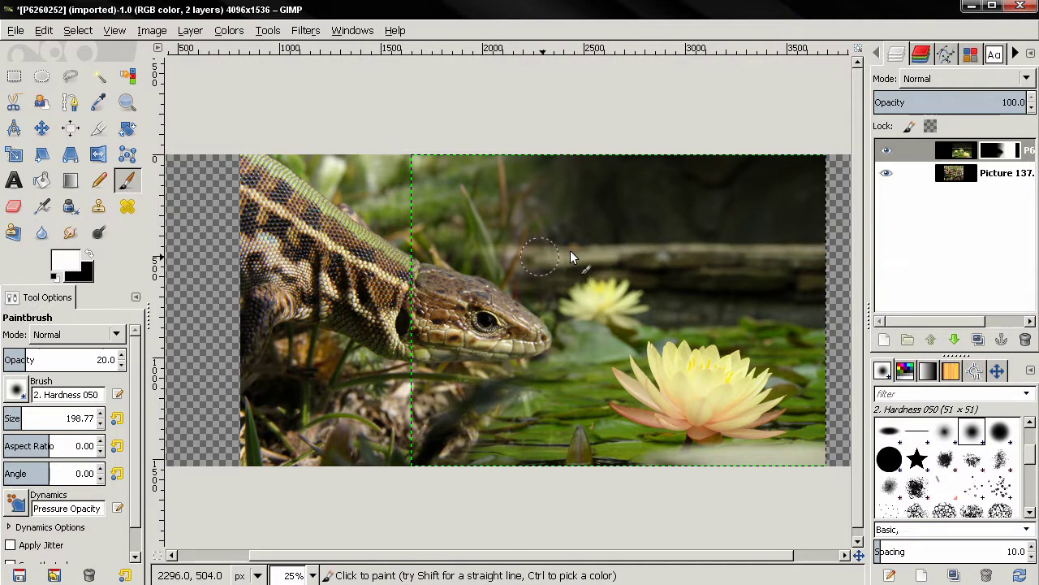
pyautogui.rightClick(973, 154)
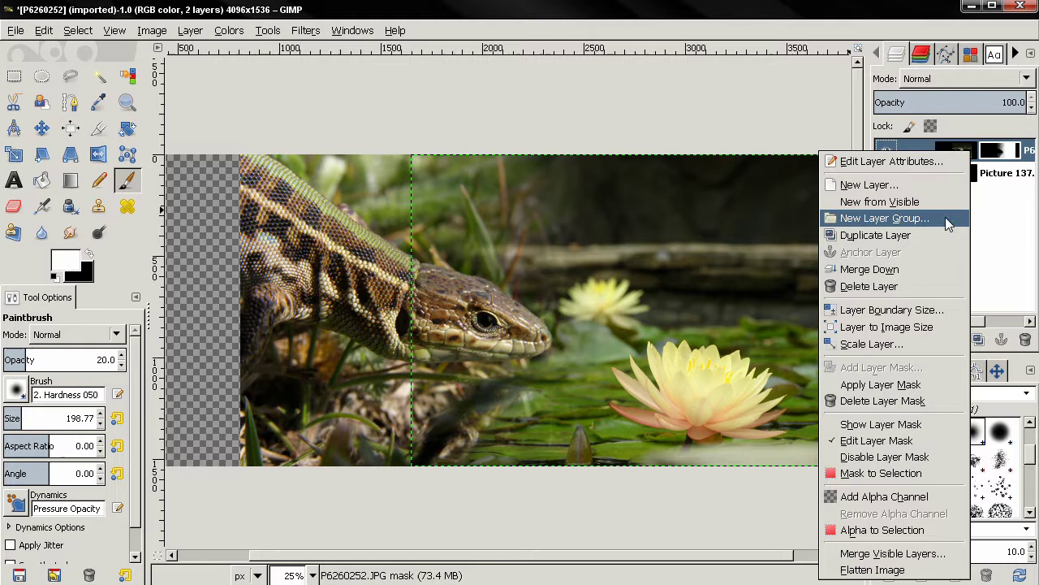
pyautogui.click(892, 570)
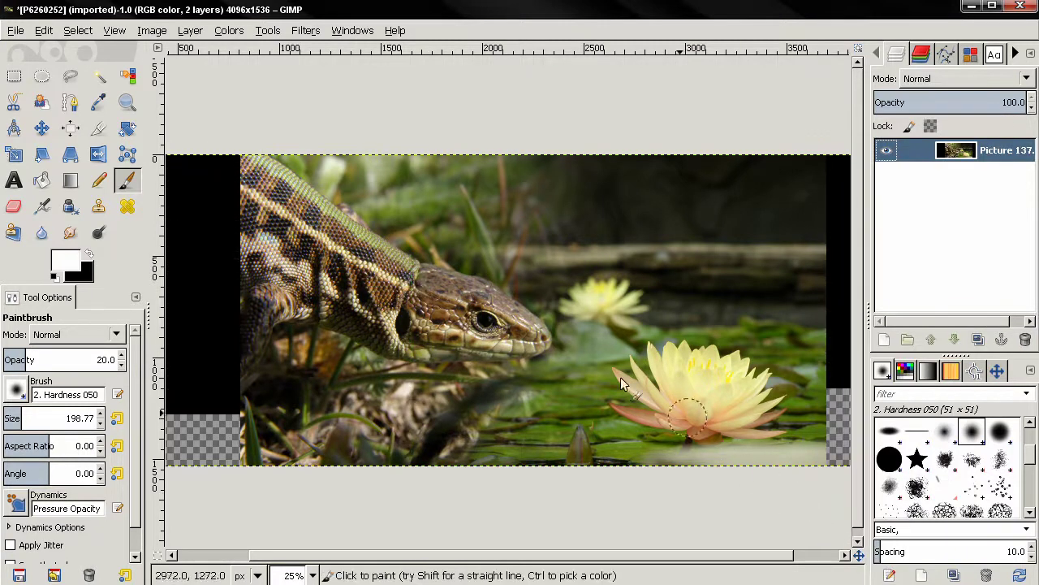
# Mark a crop rectangle over the photo area, excluding the black side bars and reaching the top edge
pyautogui.click(98, 130)
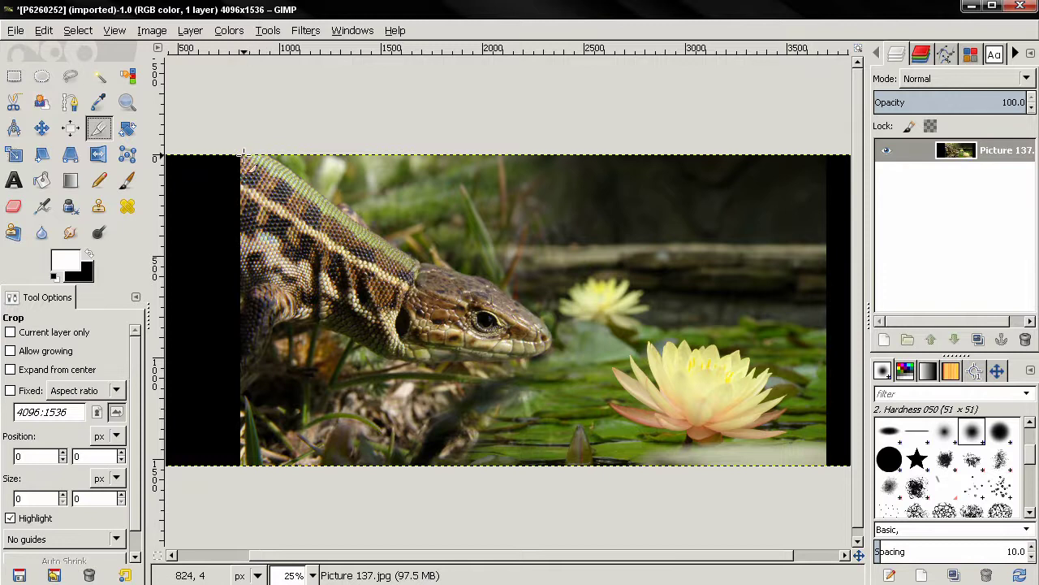
pyautogui.moveTo(242, 154); pyautogui.dragTo(819, 463)
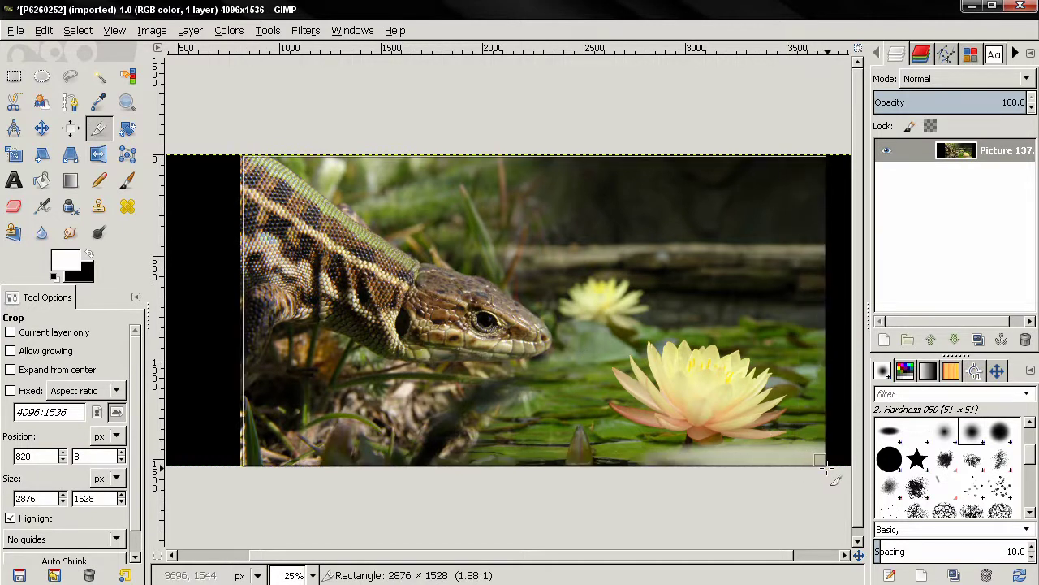
pyautogui.moveTo(823, 468); pyautogui.dragTo(824, 469)
pyautogui.scroll(1, 191, 347)
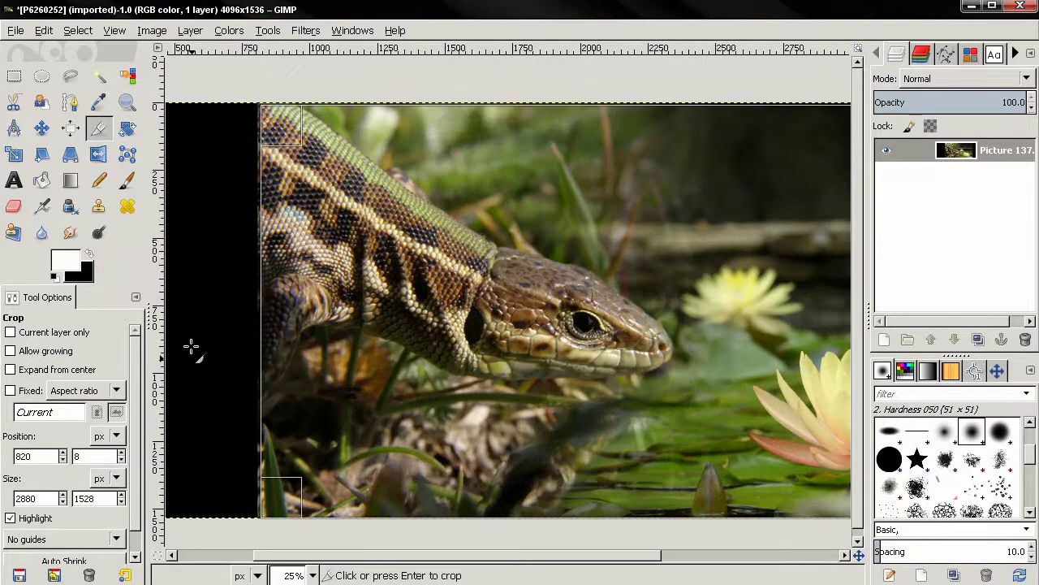
pyautogui.scroll(1, 191, 347)
pyautogui.scroll(-3, 238, 408)
pyautogui.moveTo(332, 452); pyautogui.dragTo(328, 457)
pyautogui.scroll(-1, 321, 227)
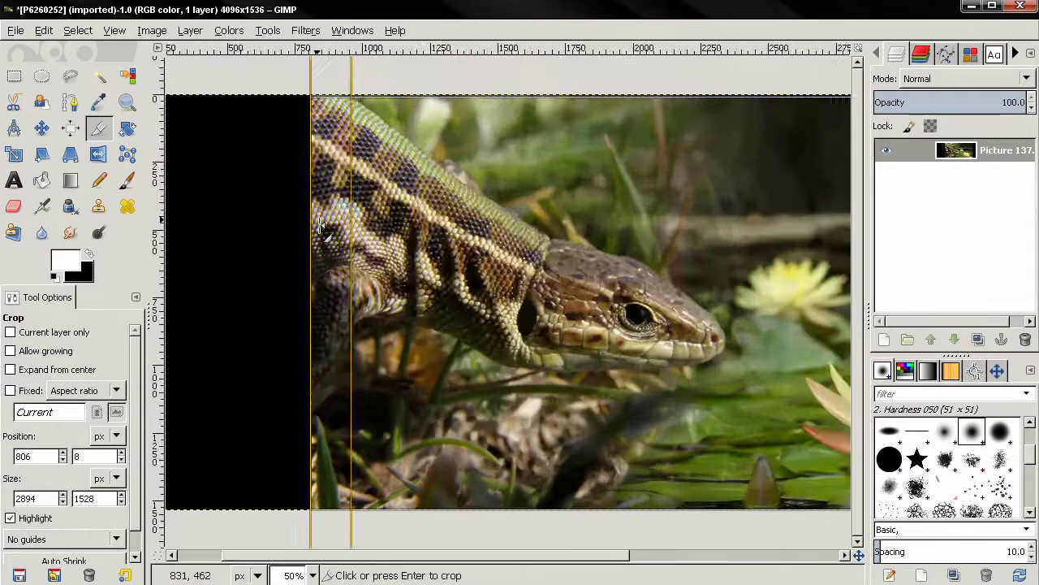
pyautogui.scroll(-1, 321, 228)
pyautogui.hscroll(3, 520, 343)
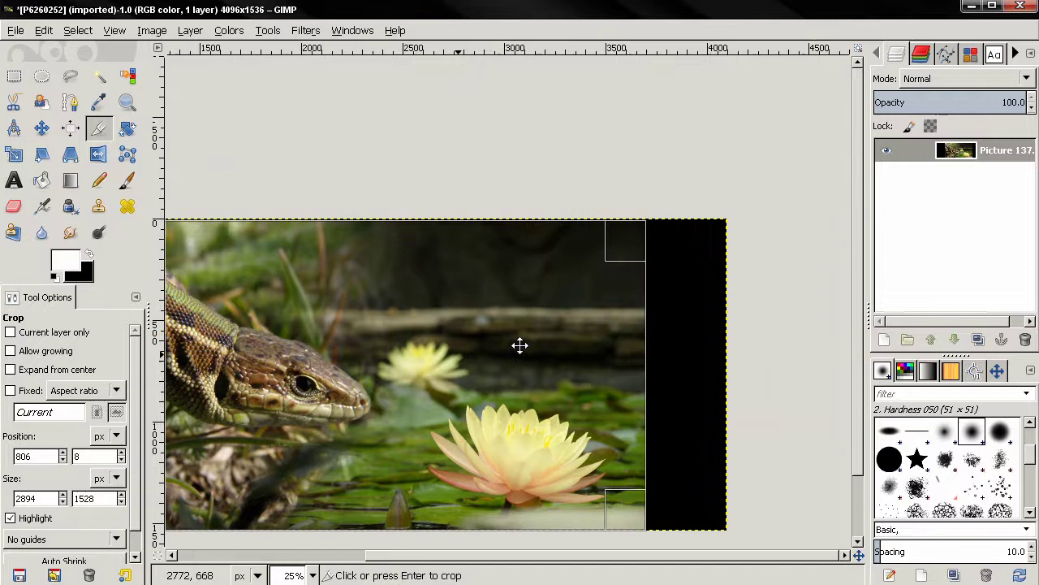
pyautogui.scroll(2, 638, 203)
pyautogui.scroll(1, 640, 202)
pyautogui.moveTo(646, 159); pyautogui.dragTo(674, 149)
pyautogui.scroll(2, 650, 140)
# Apply the 2890×1536 crop, then collapse the right dock and zoom the image to fit
pyautogui.click(569, 209)
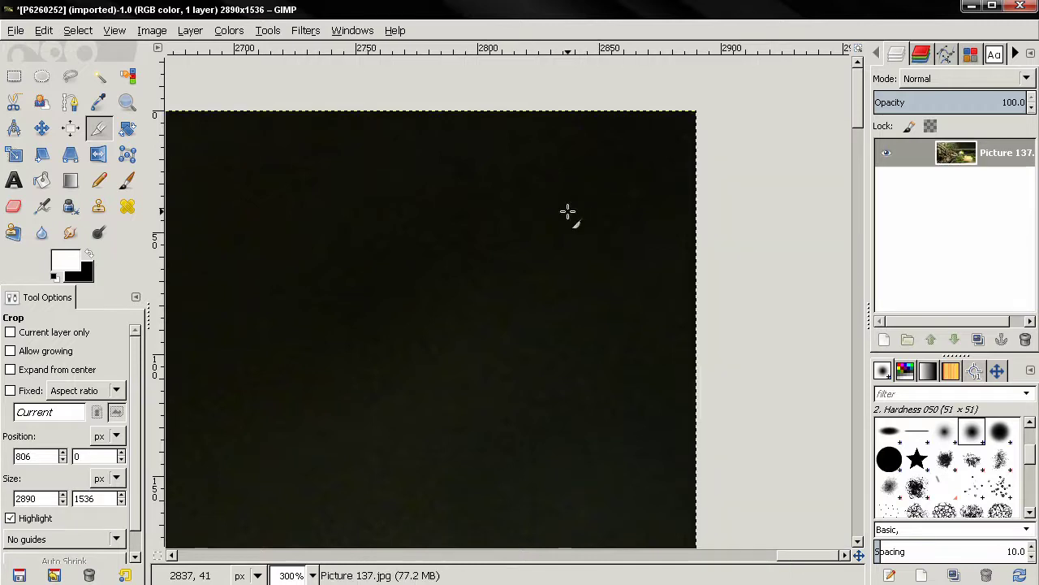
pyautogui.scroll(-4, 567, 213)
pyautogui.scroll(-2, 558, 220)
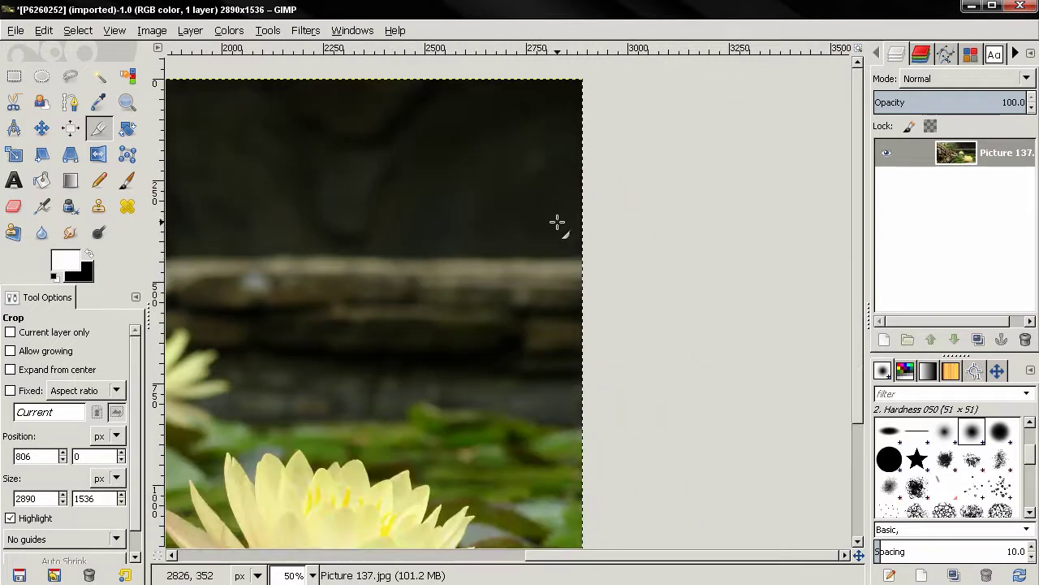
pyautogui.scroll(-1, 651, 249)
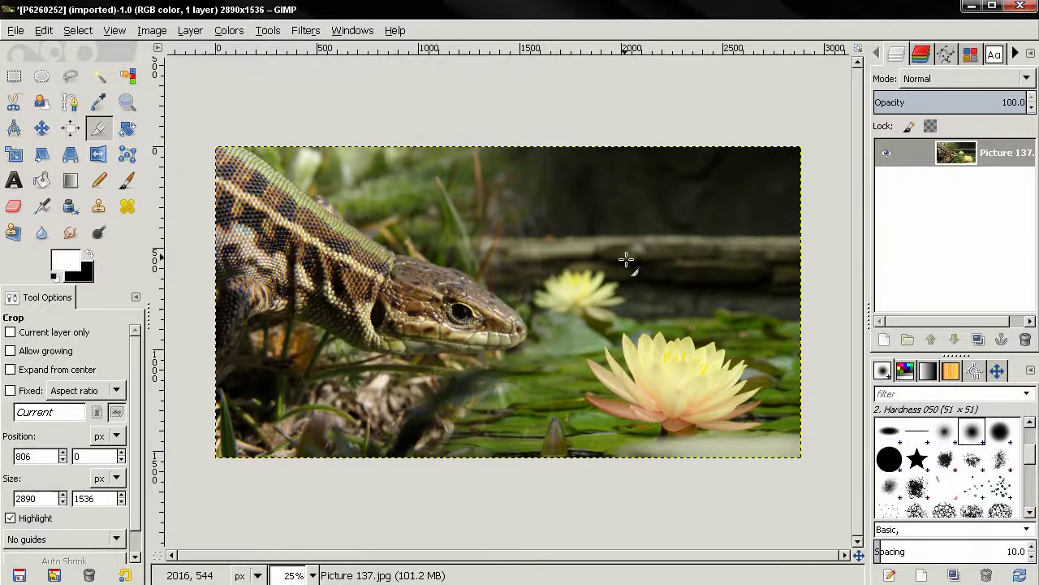
pyautogui.moveTo(867, 318); pyautogui.dragTo(1025, 320)
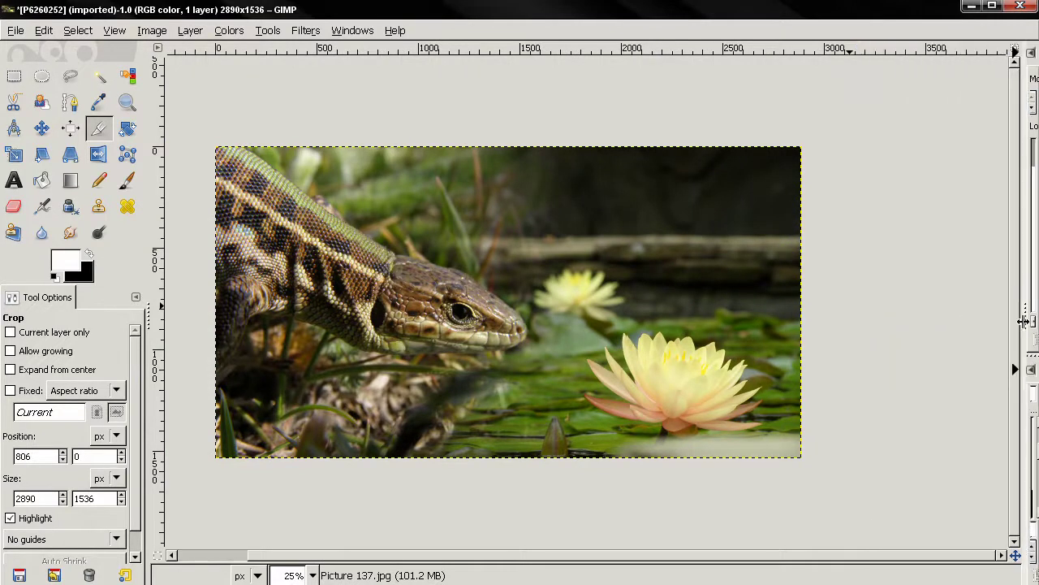
pyautogui.click(1015, 51)
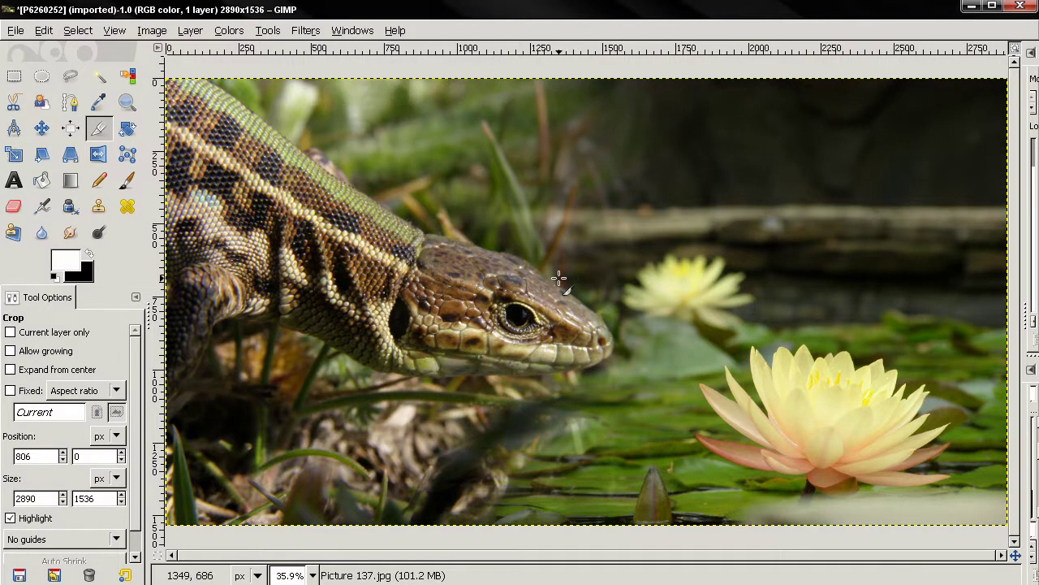
# Drag the right dock back open and select the P6260252.JPG layer's mask
pyautogui.scroll(-3, 558, 278)
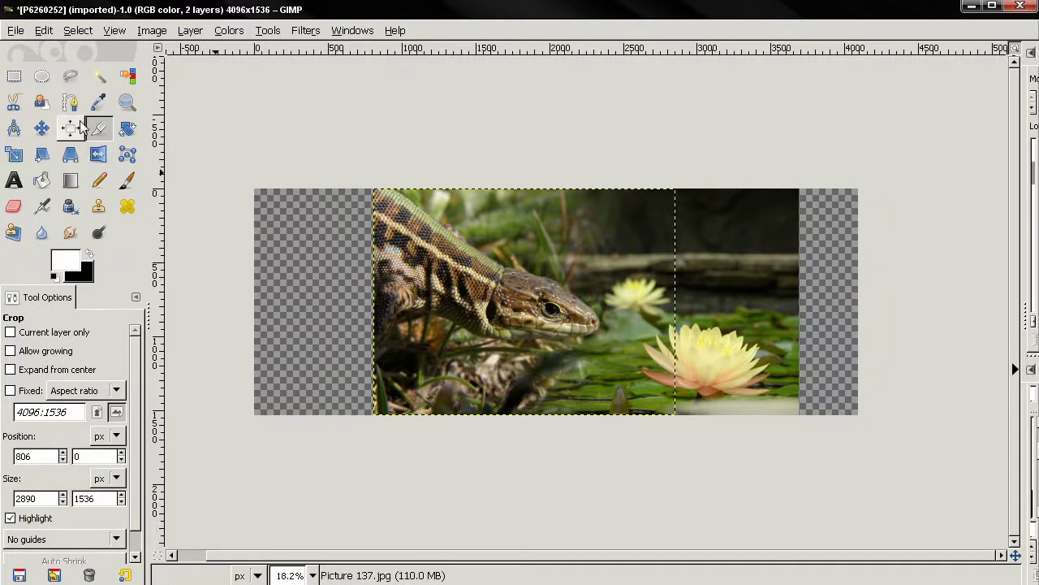
pyautogui.moveTo(1026, 321); pyautogui.dragTo(757, 313)
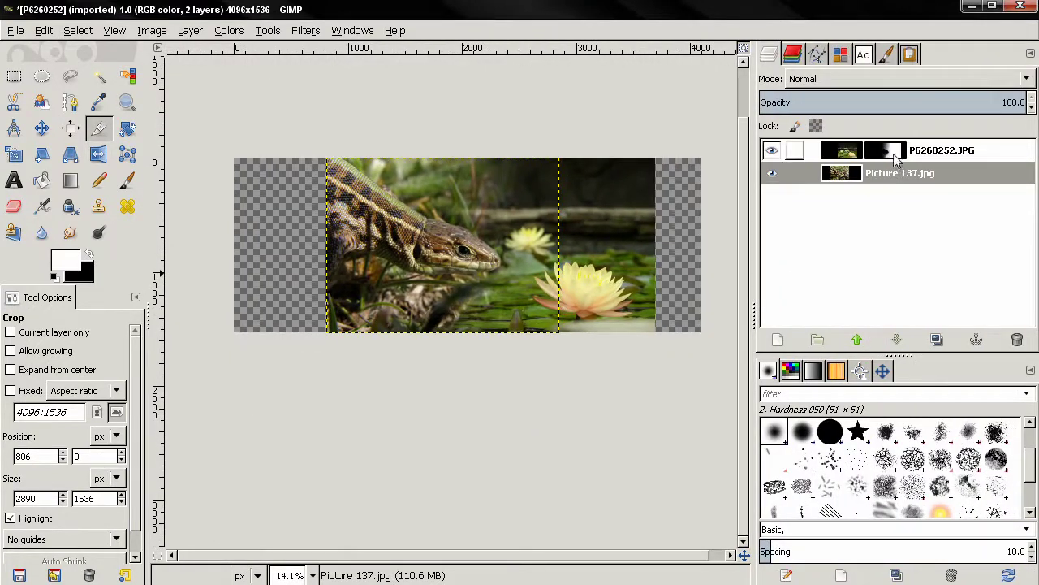
pyautogui.click(892, 156)
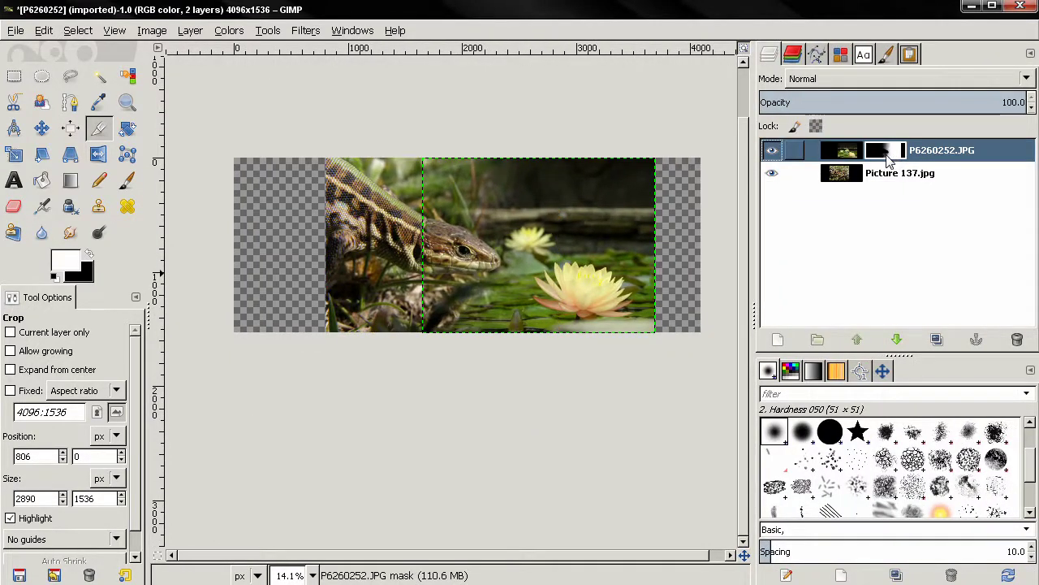
# Choose the Paintbrush and set its opacity to 100
pyautogui.click(126, 179)
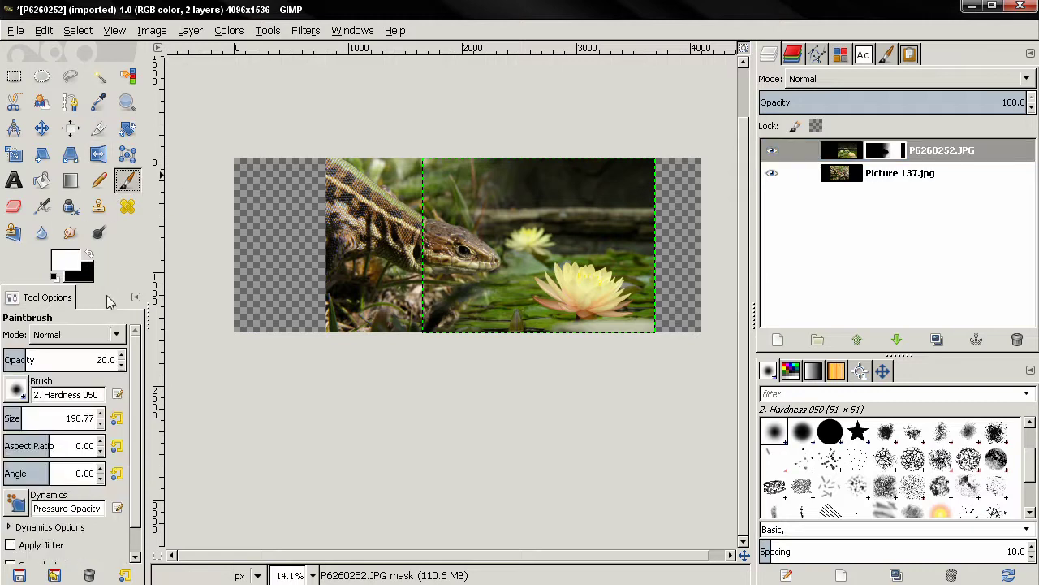
pyautogui.moveTo(49, 360); pyautogui.dragTo(53, 360)
pyautogui.moveTo(138, 361); pyautogui.dragTo(113, 361)
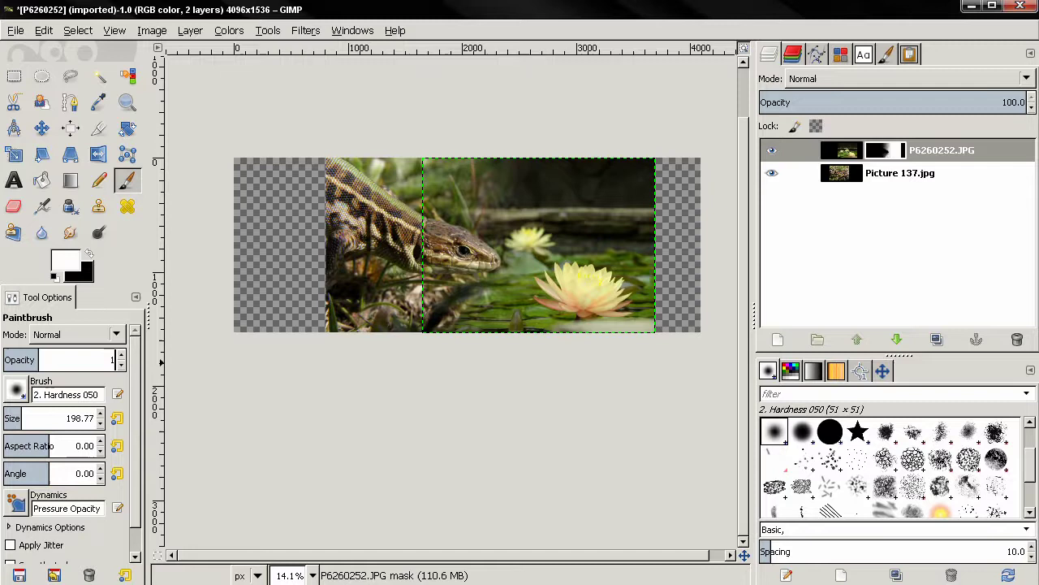
pyautogui.write('100')
pyautogui.press('Return')
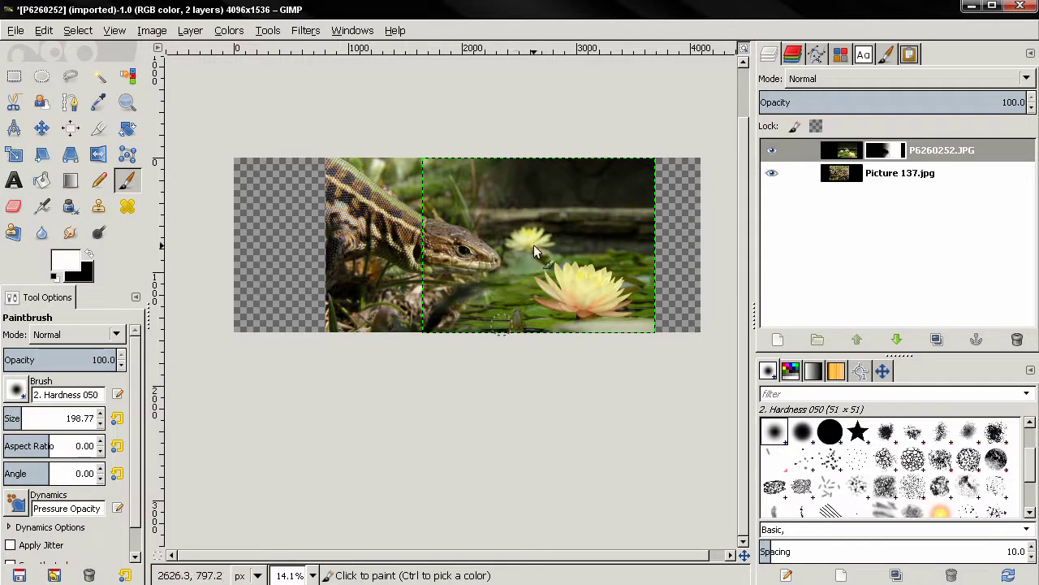
# Paint the mask around the lizard's chin and head, shrinking the brush to about 144 px
pyautogui.moveTo(485, 294)
pyautogui.mouseDown()
pyautogui.moveTo(439, 302)
pyautogui.moveTo(414, 323)
pyautogui.moveTo(449, 329)
pyautogui.moveTo(375, 333)
pyautogui.mouseUp()
pyautogui.scroll(2, 455, 307)
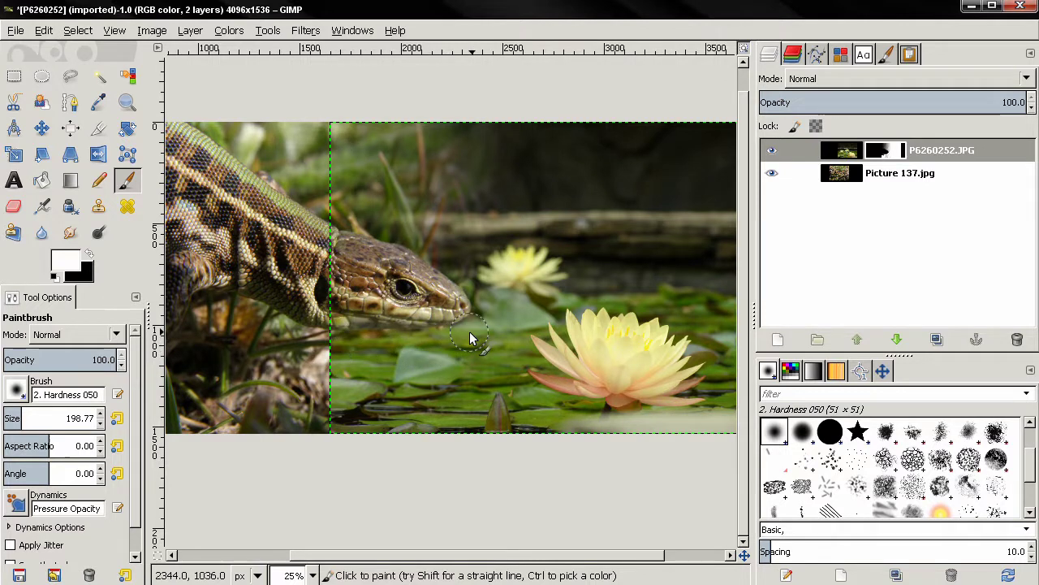
pyautogui.moveTo(505, 302)
pyautogui.mouseDown()
pyautogui.moveTo(381, 192)
pyautogui.moveTo(492, 192)
pyautogui.moveTo(568, 153)
pyautogui.moveTo(621, 142)
pyautogui.moveTo(315, 138)
pyautogui.moveTo(495, 164)
pyautogui.moveTo(347, 161)
pyautogui.moveTo(512, 155)
pyautogui.moveTo(378, 145)
pyautogui.moveTo(613, 141)
pyautogui.moveTo(475, 231)
pyautogui.moveTo(448, 201)
pyautogui.moveTo(337, 180)
pyautogui.moveTo(369, 162)
pyautogui.moveTo(324, 150)
pyautogui.moveTo(356, 188)
pyautogui.moveTo(394, 186)
pyautogui.moveTo(376, 170)
pyautogui.moveTo(420, 196)
pyautogui.moveTo(423, 216)
pyautogui.moveTo(340, 196)
pyautogui.moveTo(450, 234)
pyautogui.moveTo(338, 210)
pyautogui.moveTo(379, 217)
pyautogui.moveTo(365, 223)
pyautogui.moveTo(327, 189)
pyautogui.mouseUp()
pyautogui.moveTo(421, 238)
pyautogui.mouseDown()
pyautogui.moveTo(384, 217)
pyautogui.moveTo(439, 247)
pyautogui.moveTo(330, 192)
pyautogui.moveTo(388, 216)
pyautogui.moveTo(350, 209)
pyautogui.moveTo(382, 207)
pyautogui.mouseUp()
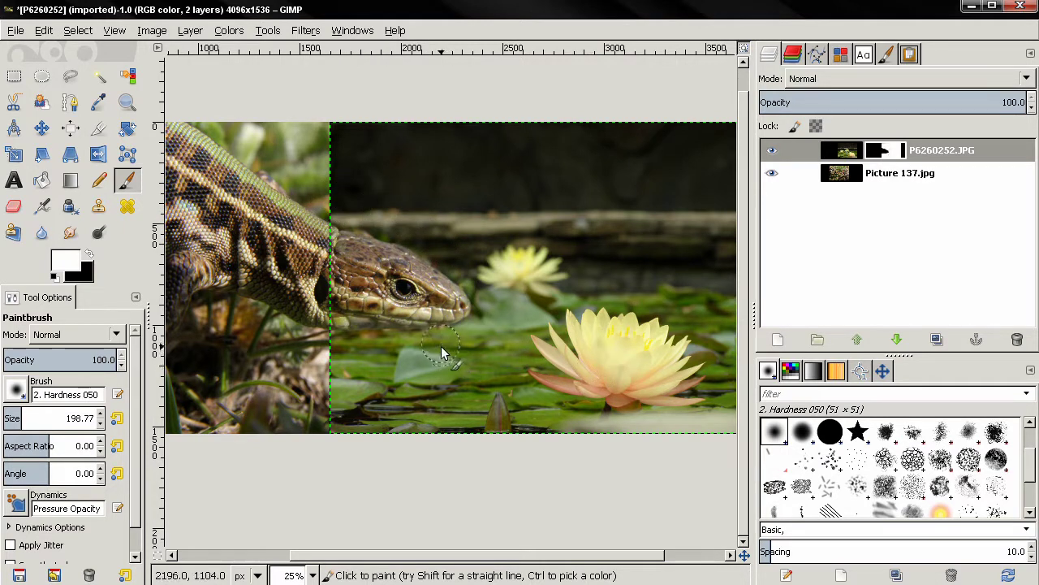
pyautogui.press('[')
pyautogui.press('[')
pyautogui.press('[')
pyautogui.press('[')
pyautogui.press('[')
pyautogui.press('[')
pyautogui.press('[')
pyautogui.press('[')
pyautogui.press('[')
pyautogui.press('[')
pyautogui.press('[')
pyautogui.press('[')
pyautogui.press('[')
pyautogui.press('[')
pyautogui.press('[')
pyautogui.press('[')
pyautogui.press('[')
pyautogui.press('[')
pyautogui.press('[')
pyautogui.press('[')
pyautogui.press('[')
pyautogui.press('[')
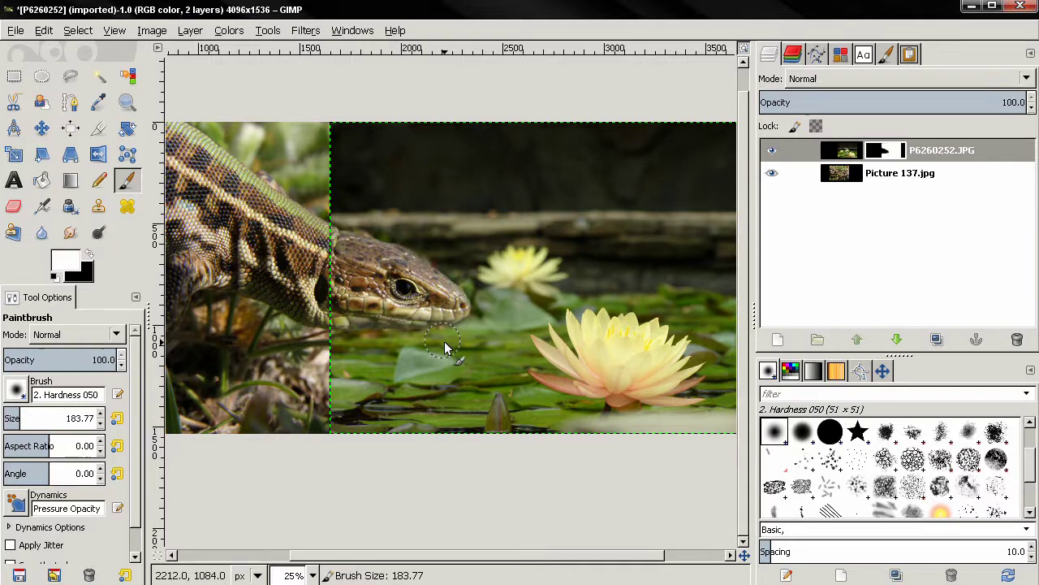
pyautogui.press('[')
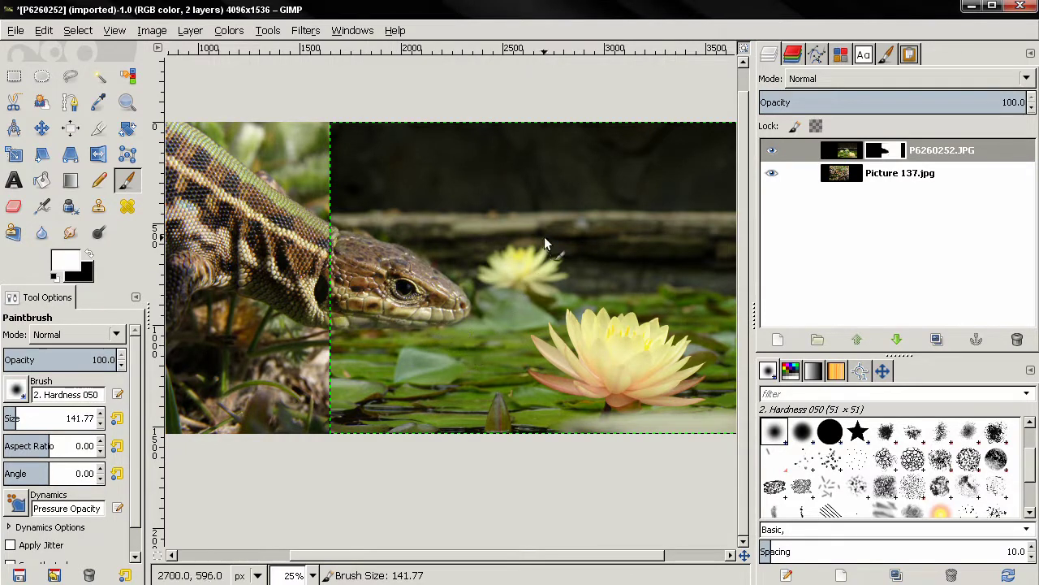
# Check the lily layer's mask in an enlarged preview
pyautogui.click(887, 156)
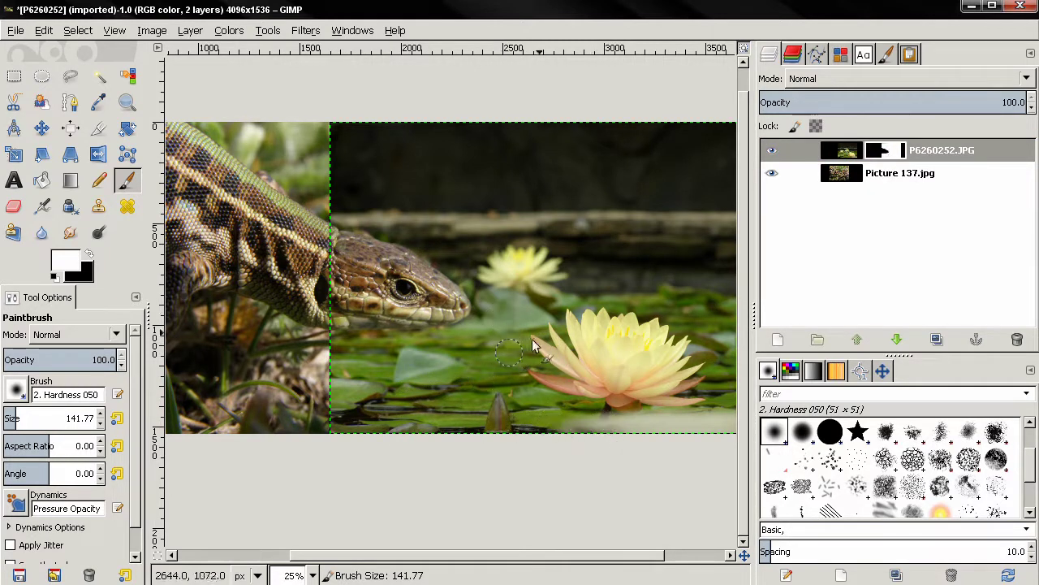
pyautogui.click(886, 153)
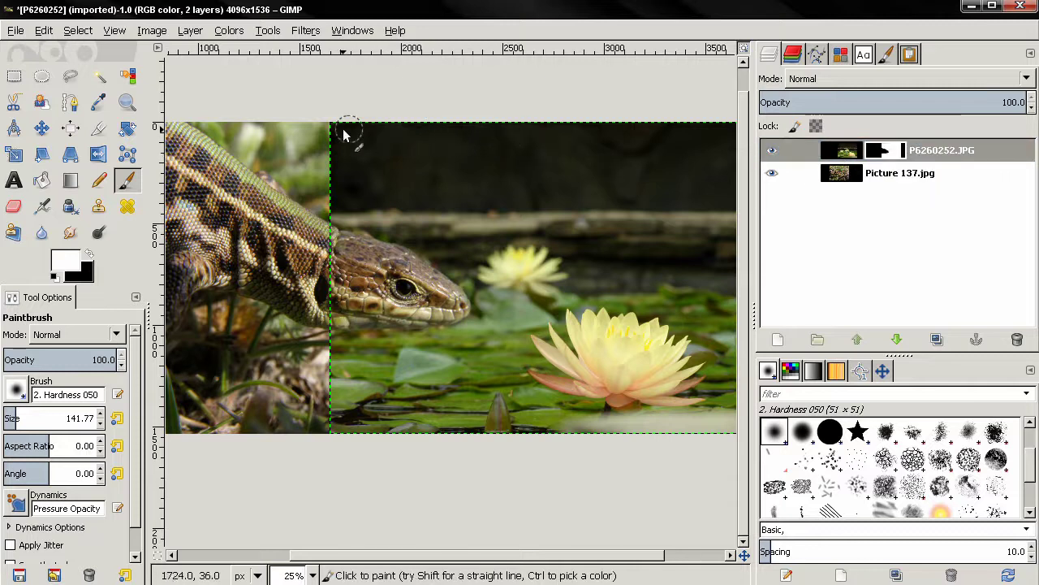
pyautogui.click(897, 150)
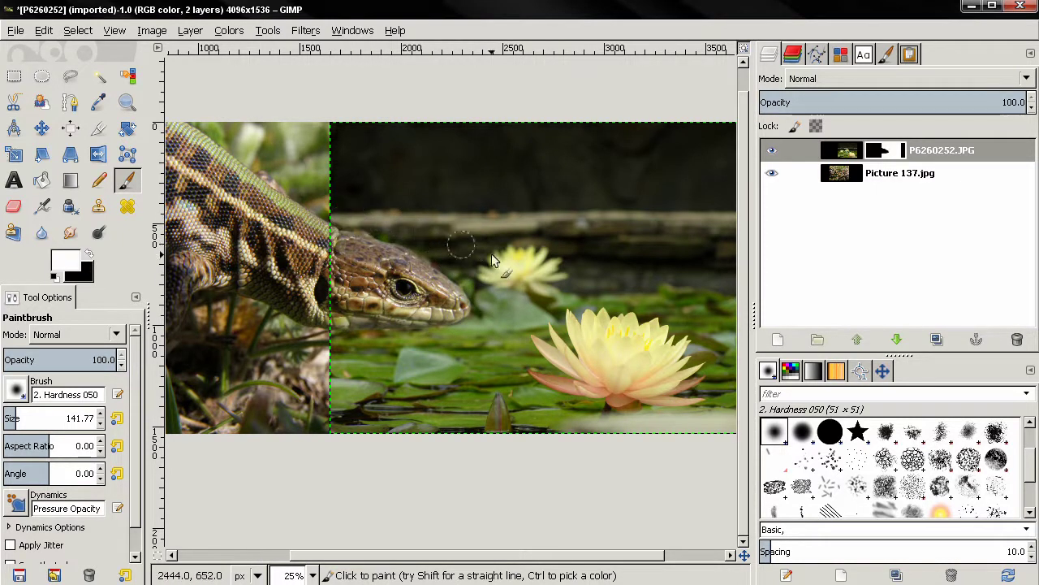
# Crop the image to a 2051×1535 frame around the lizard's head and lilies
pyautogui.scroll(-1, 569, 243)
pyautogui.click(98, 127)
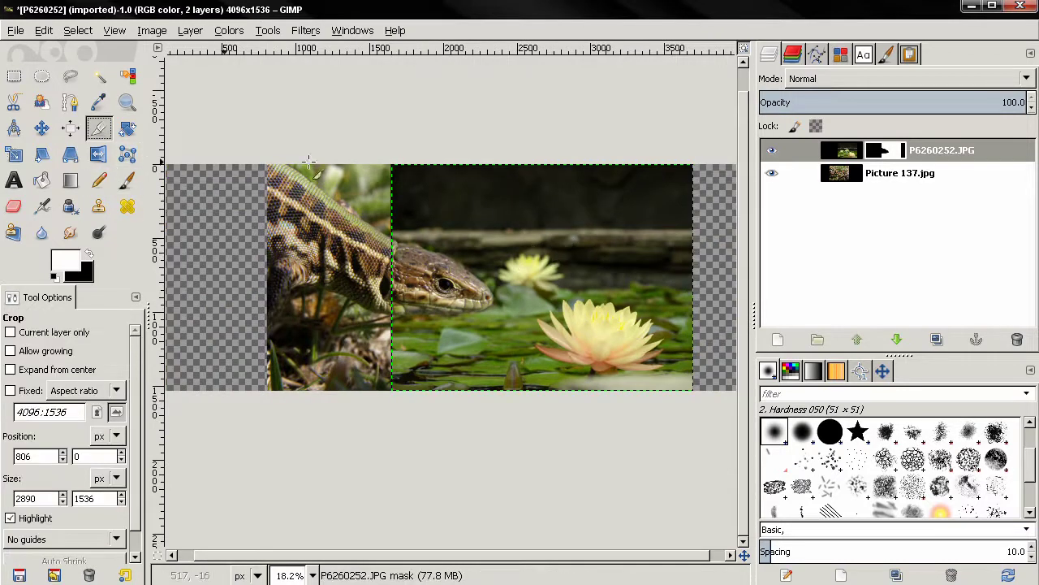
pyautogui.moveTo(391, 165); pyautogui.dragTo(694, 393)
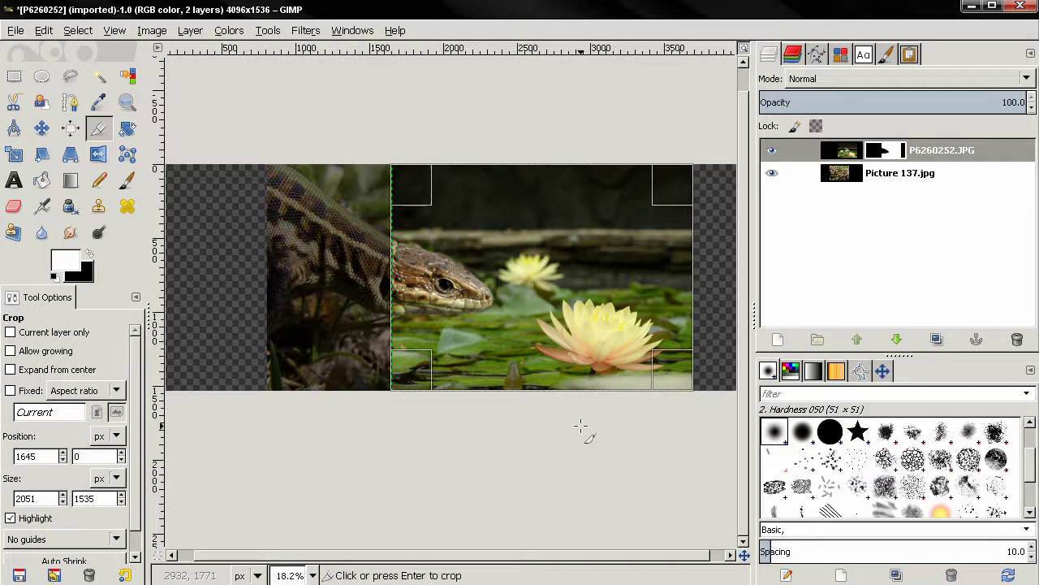
pyautogui.press('Return')
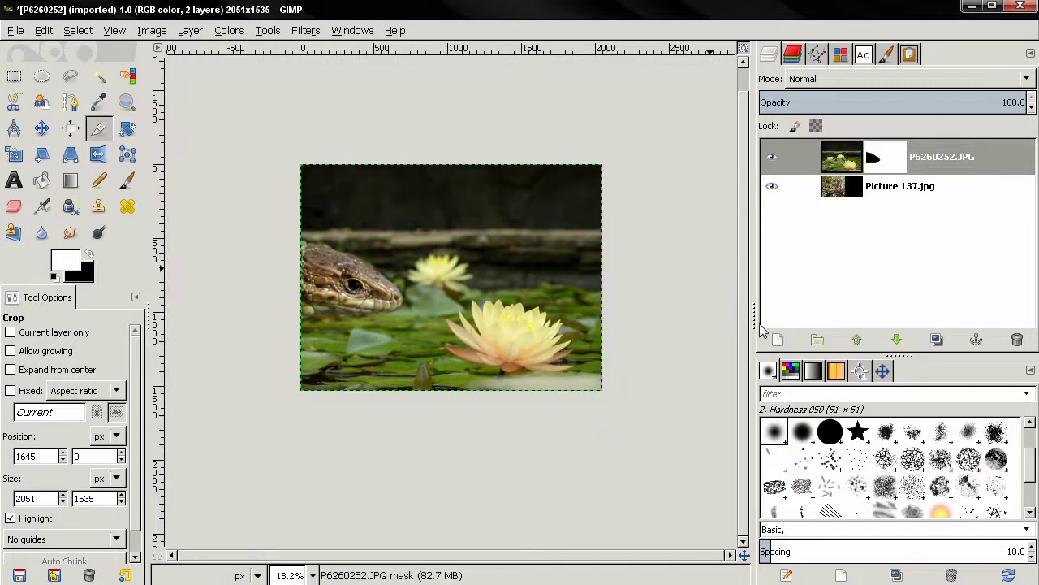
# Collapse the right dock and zoom to show the whole cropped image
pyautogui.moveTo(760, 325); pyautogui.dragTo(999, 335)
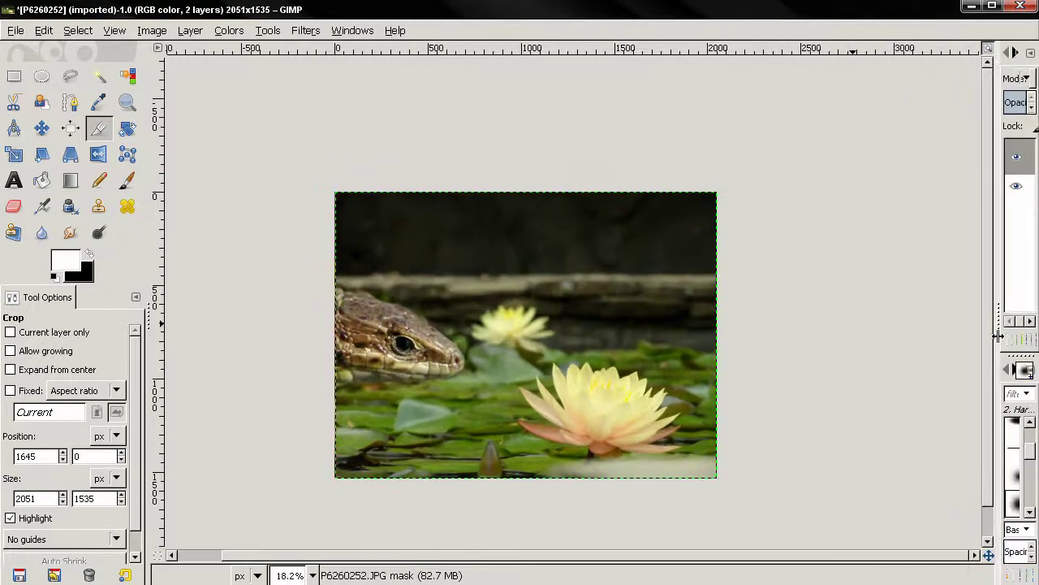
pyautogui.click(989, 51)
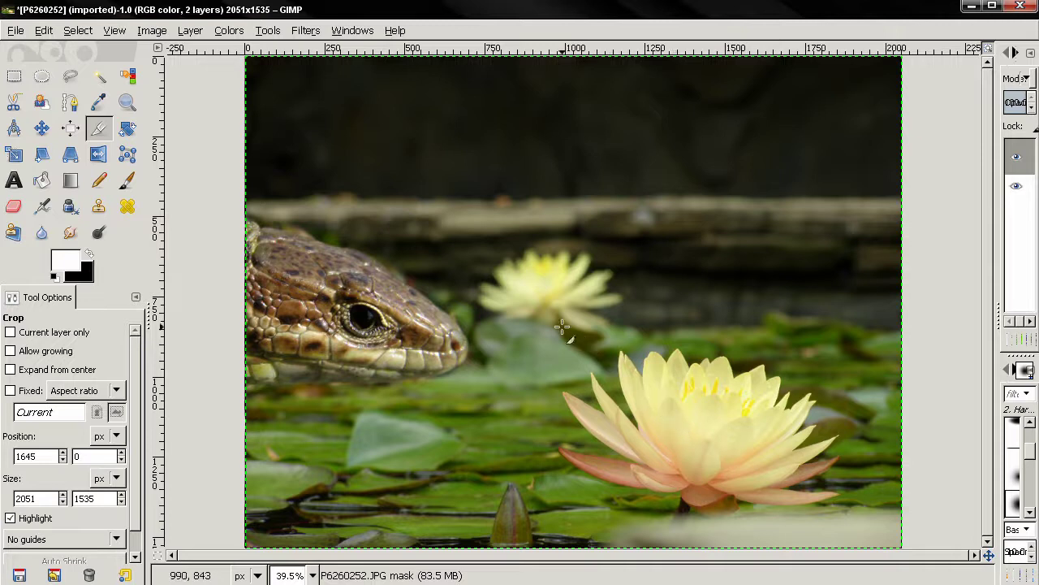
pyautogui.press('-')
pyautogui.press('-')
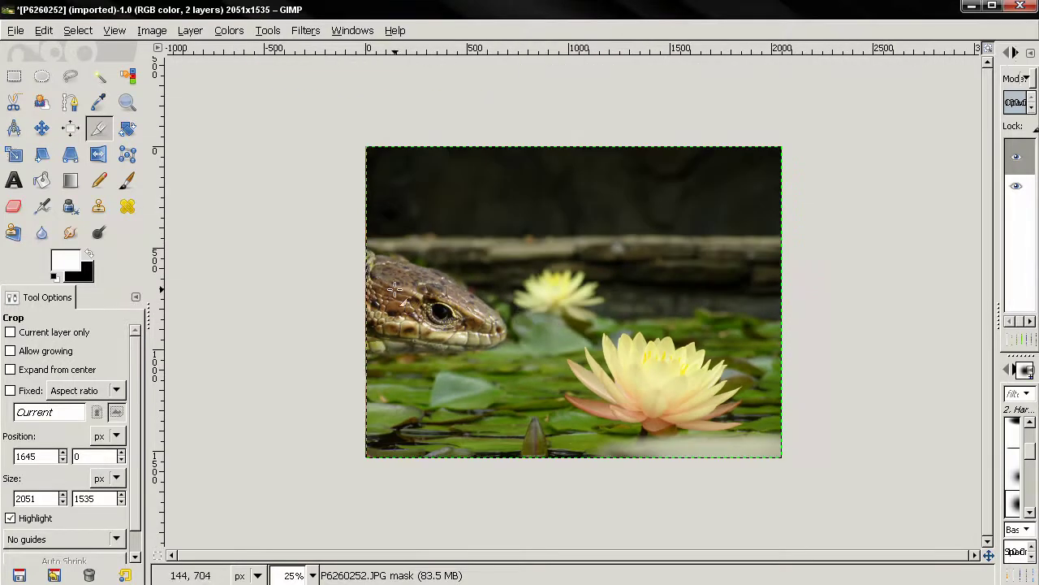
pyautogui.hscroll(2, 454, 296)
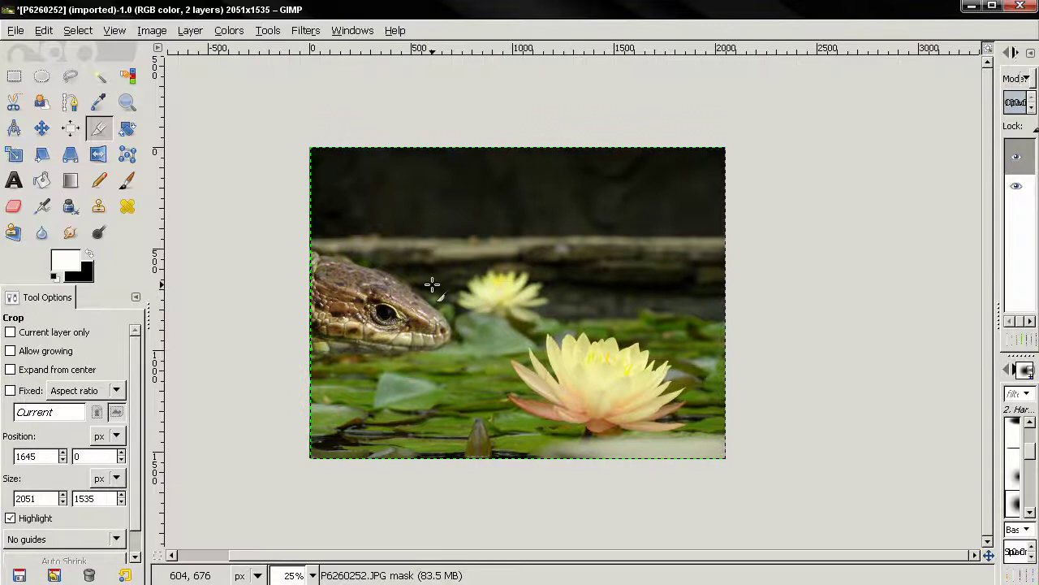